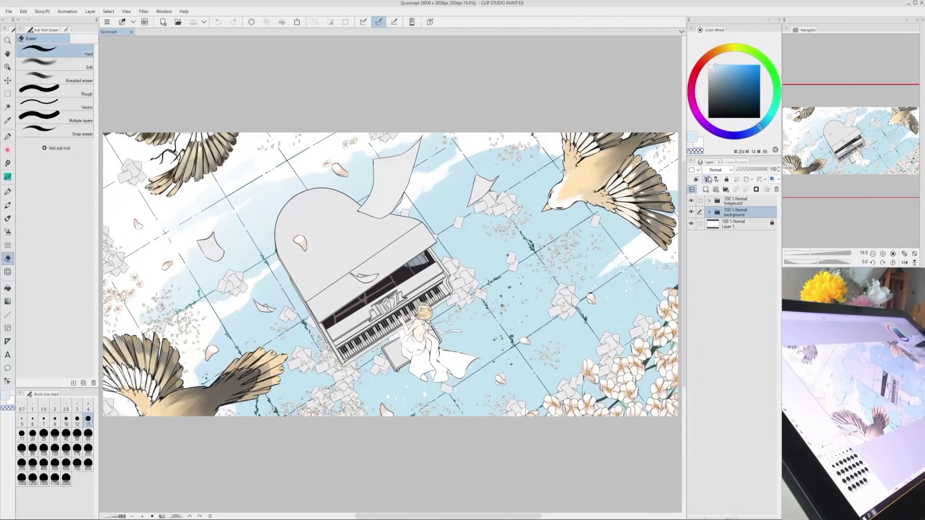
# Give the background folder a yellow palette color and expand it to show its layers
pyautogui.click(696, 170)
pyautogui.click(706, 203)
pyautogui.click(717, 215)
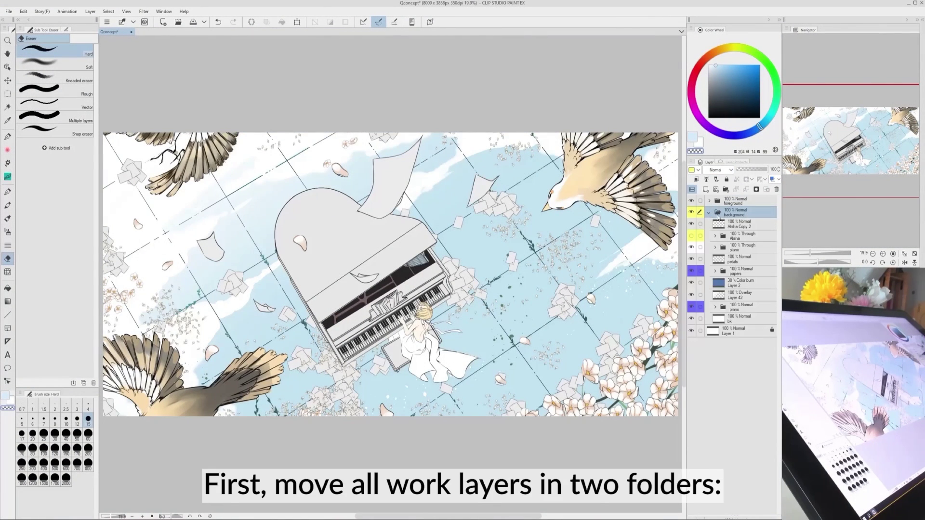
# Hide and show the layers inside the background folder one at a time to examine what each contains
pyautogui.click(692, 247)
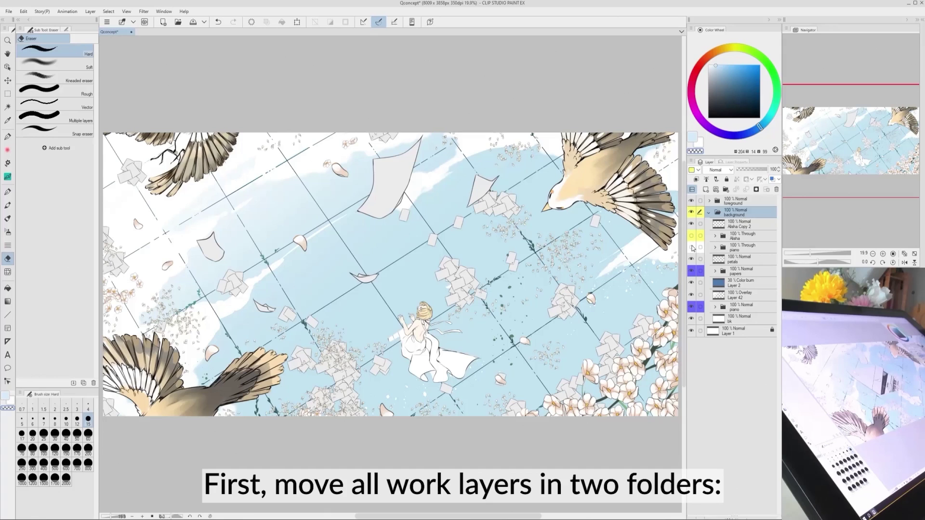
pyautogui.click(693, 249)
pyautogui.click(692, 260)
pyautogui.click(693, 260)
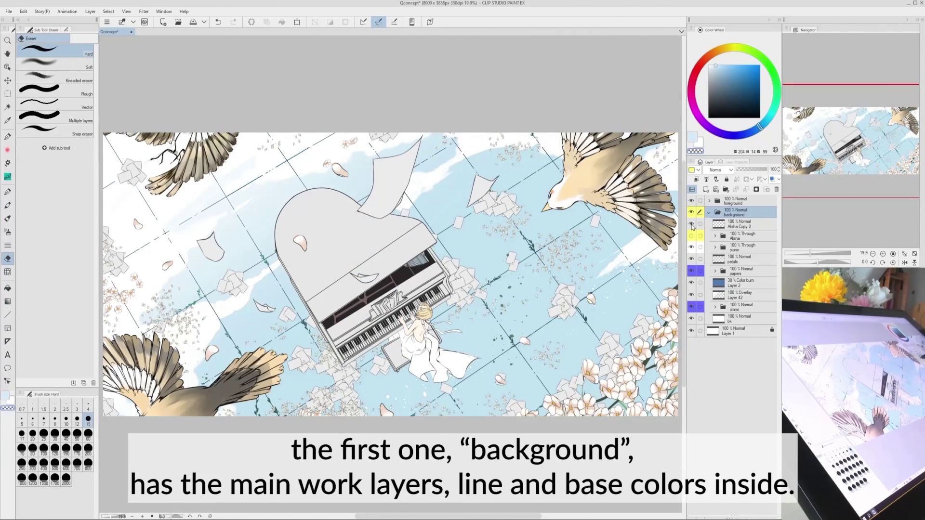
pyautogui.click(692, 225)
pyautogui.click(692, 225)
pyautogui.click(692, 272)
pyautogui.click(692, 271)
pyautogui.click(693, 283)
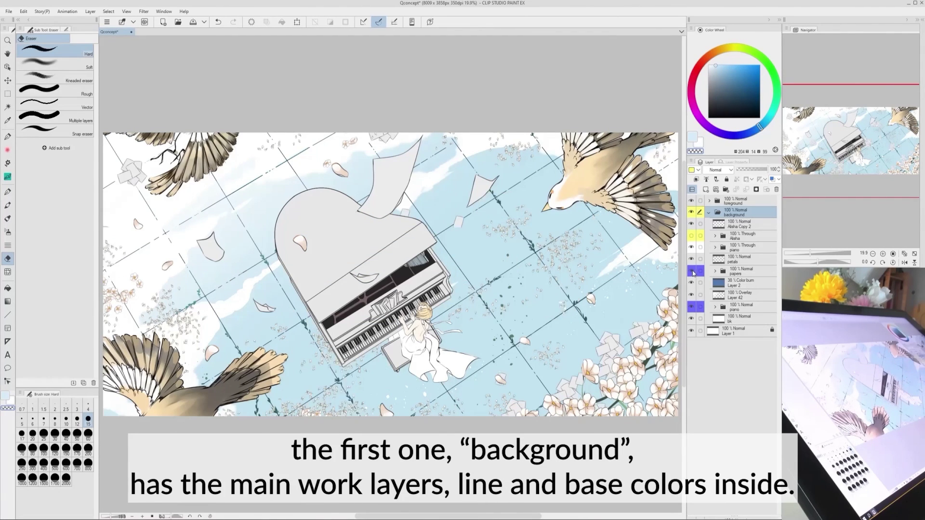
pyautogui.click(692, 283)
pyautogui.click(692, 307)
pyautogui.click(692, 307)
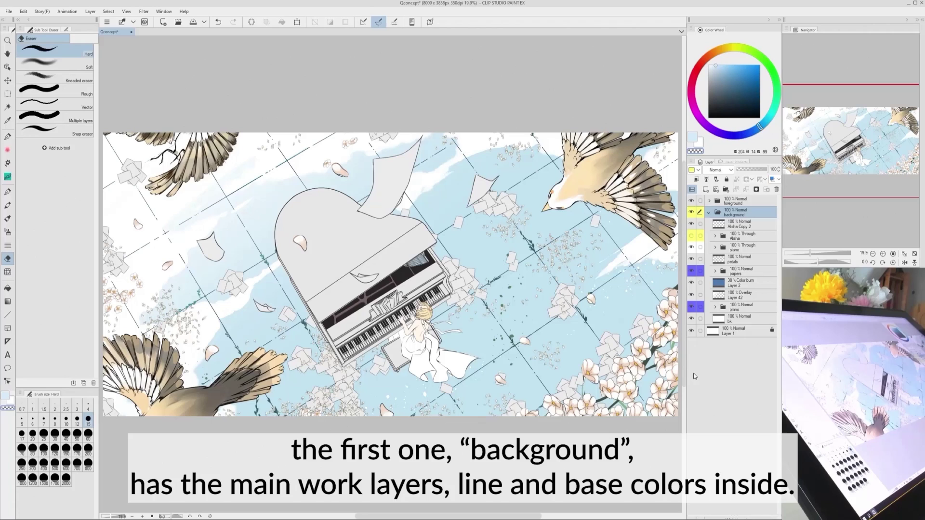
# Collapse the background folder, then expand the foreground folder and examine the contents of its birds subfolder
pyautogui.click(708, 212)
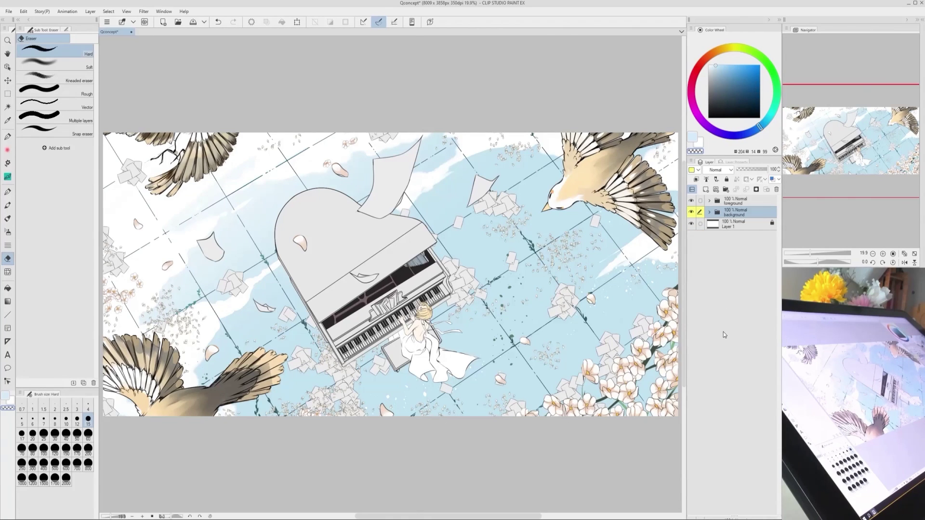
pyautogui.click(708, 200)
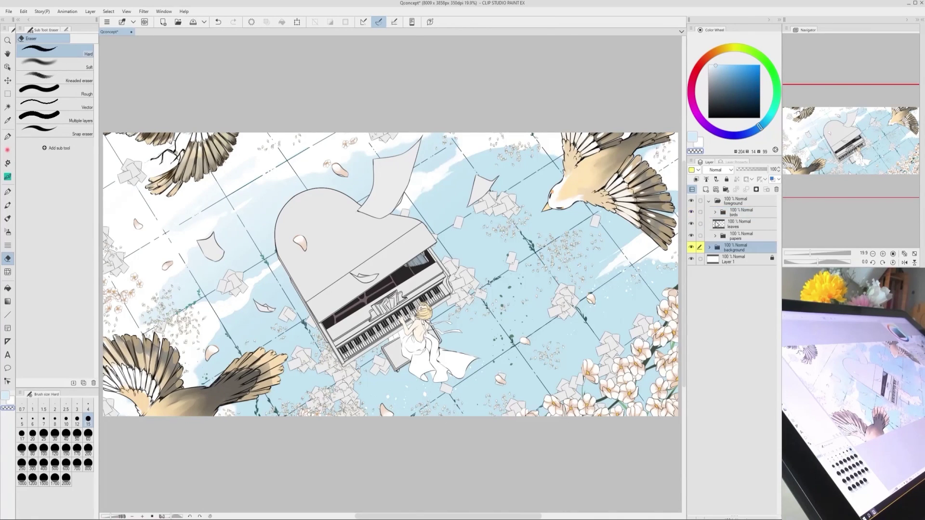
pyautogui.click(692, 213)
pyautogui.click(692, 213)
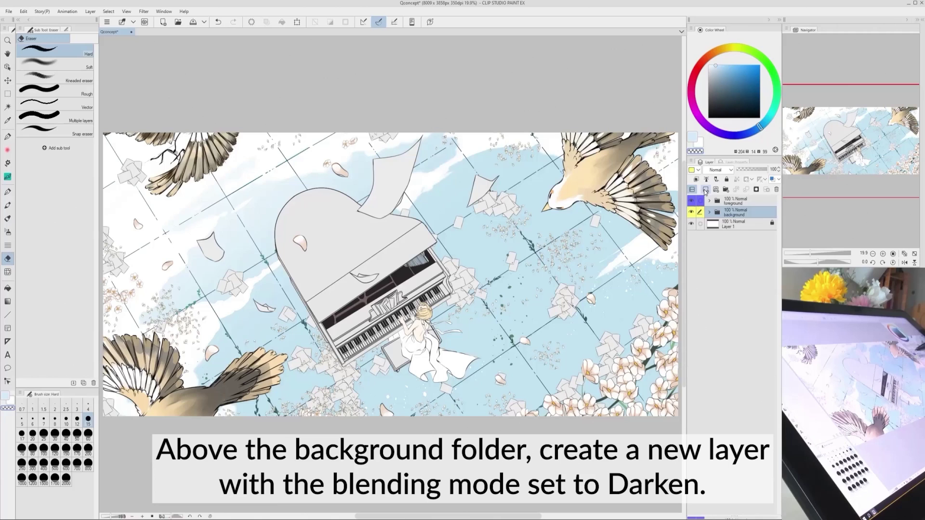
# Create a new layer directly above the background folder and set its blending mode to Darken
pyautogui.click(706, 189)
pyautogui.click(718, 170)
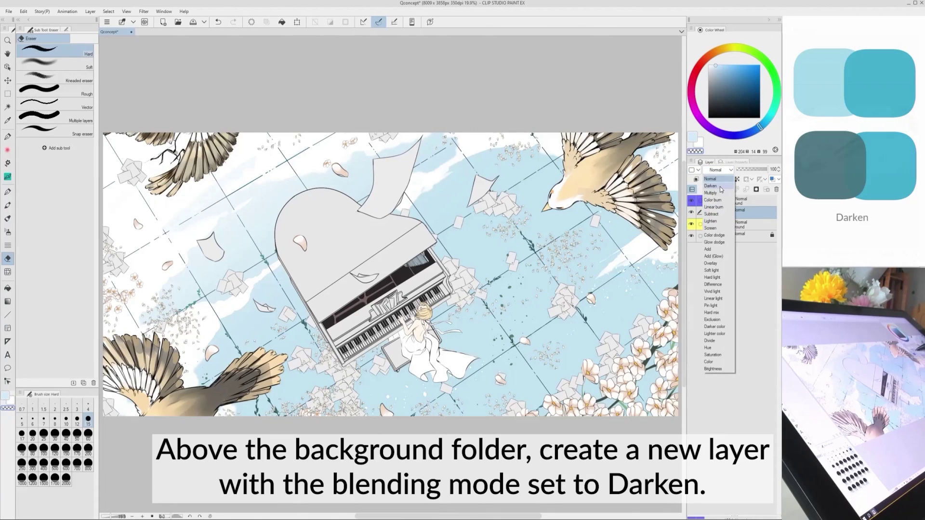
pyautogui.click(711, 185)
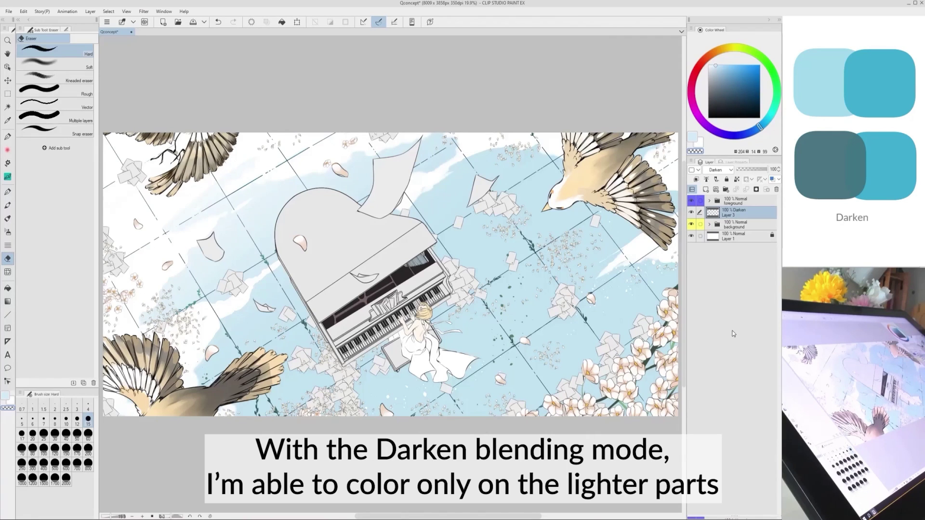
# Paint the first skin shadows down the seated woman's neck and back with the G-pen in a light orange tone on the Darken layer
pyautogui.click(8, 137)
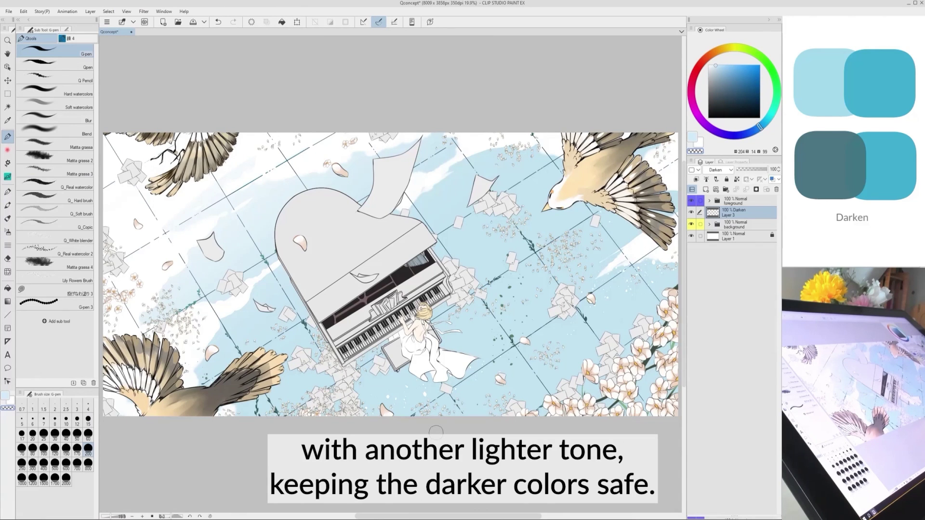
pyautogui.click(142, 517)
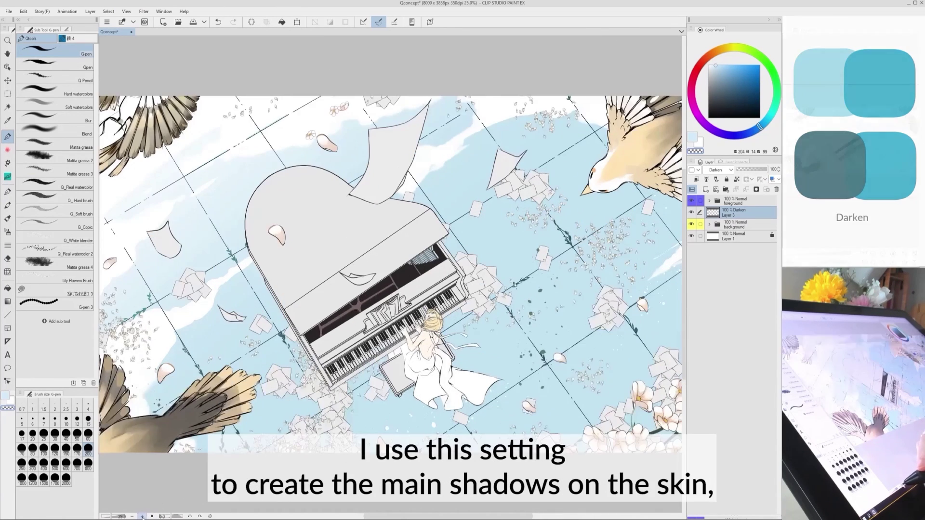
pyautogui.click(152, 517)
pyautogui.click(143, 516)
pyautogui.click(143, 517)
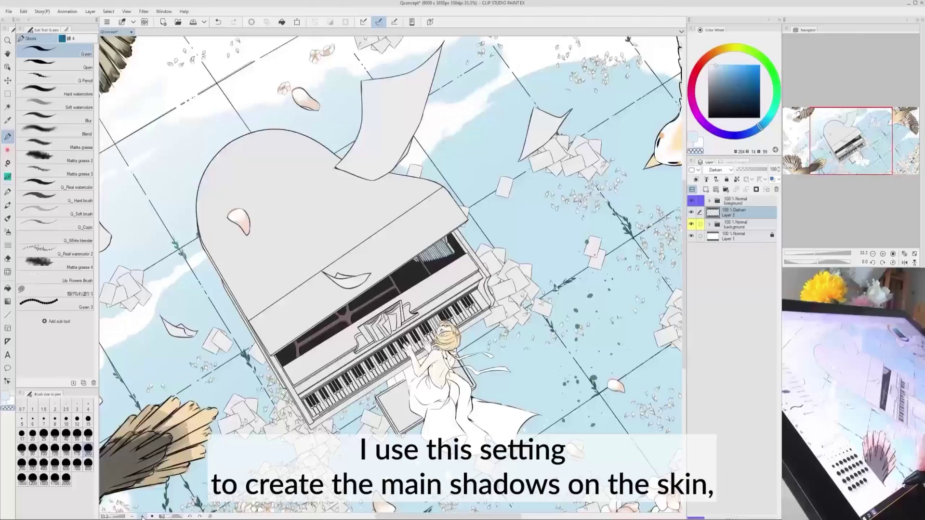
pyautogui.click(143, 517)
pyautogui.moveTo(683, 274); pyautogui.dragTo(684, 313)
pyautogui.click(142, 517)
pyautogui.click(143, 517)
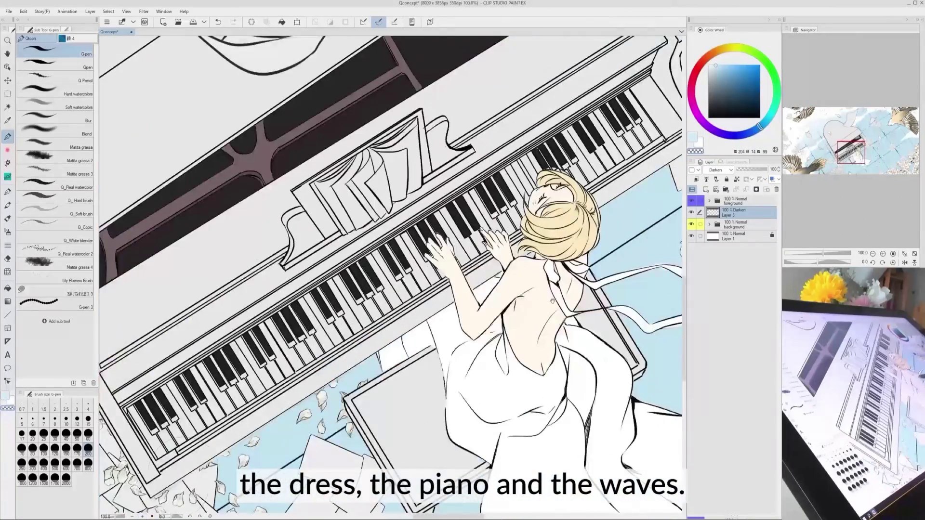
pyautogui.moveTo(462, 260); pyautogui.dragTo(392, 272)
pyautogui.click(724, 65)
pyautogui.click(715, 51)
pyautogui.moveTo(469, 275)
pyautogui.mouseDown()
pyautogui.moveTo(481, 312)
pyautogui.moveTo(490, 277)
pyautogui.moveTo(502, 304)
pyautogui.moveTo(480, 308)
pyautogui.moveTo(505, 279)
pyautogui.moveTo(507, 296)
pyautogui.moveTo(476, 375)
pyautogui.mouseUp()
# Paint G-pen shadows on the woman's arms and hands in a pale orange of hue 34, saturation 20, value 95
pyautogui.click(718, 67)
pyautogui.moveTo(443, 316)
pyautogui.mouseDown()
pyautogui.moveTo(437, 338)
pyautogui.moveTo(444, 307)
pyautogui.moveTo(419, 329)
pyautogui.moveTo(442, 303)
pyautogui.moveTo(403, 322)
pyautogui.mouseUp()
pyautogui.moveTo(434, 263); pyautogui.dragTo(424, 272)
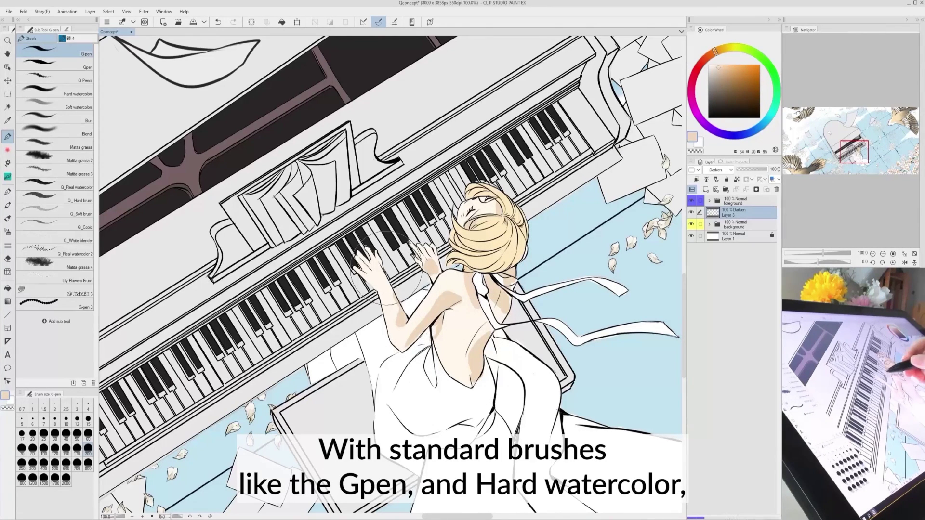
pyautogui.moveTo(369, 280); pyautogui.dragTo(381, 274)
pyautogui.moveTo(507, 384)
pyautogui.mouseDown()
pyautogui.moveTo(502, 368)
pyautogui.moveTo(501, 392)
pyautogui.mouseUp()
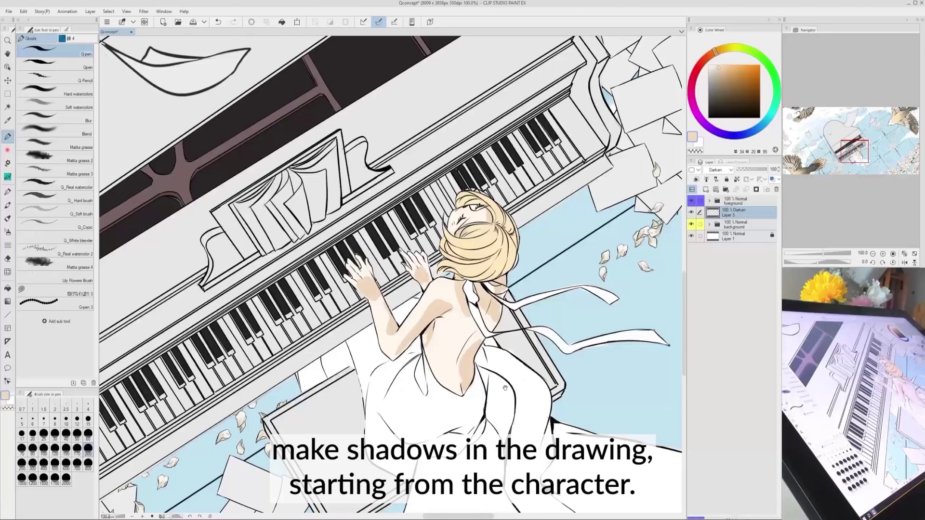
# Add skin shadows on the woman's back with the Hard watercolors brush and soften them with the Blend brush
pyautogui.click(72, 92)
pyautogui.click(55, 433)
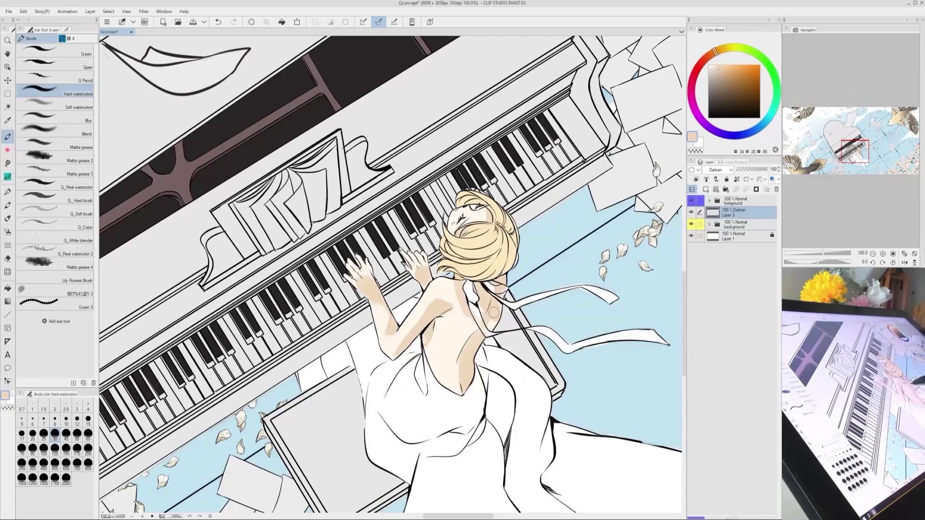
pyautogui.moveTo(448, 335); pyautogui.dragTo(345, 381)
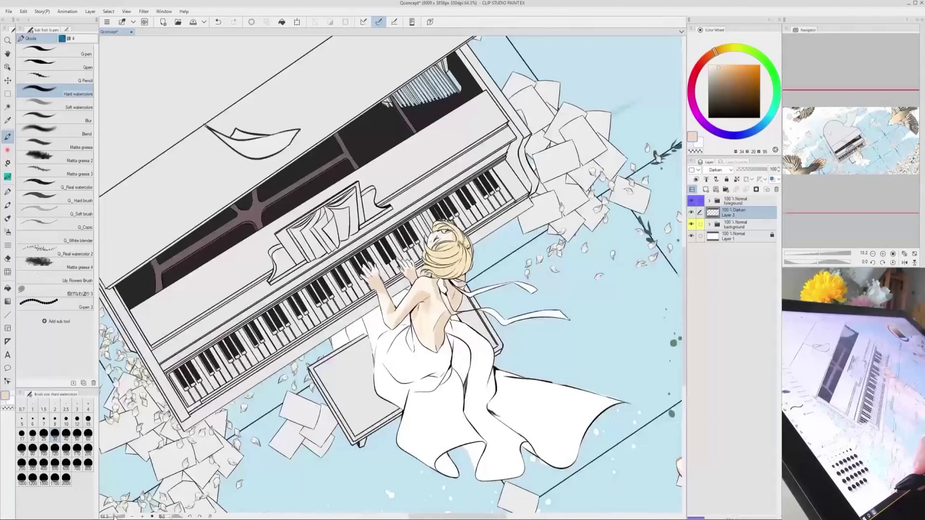
pyautogui.moveTo(419, 327); pyautogui.dragTo(419, 319)
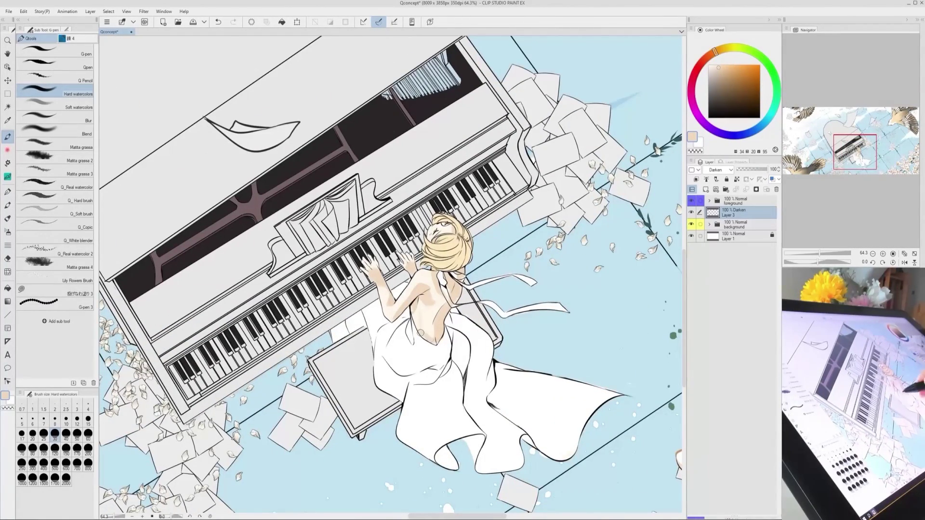
pyautogui.click(56, 131)
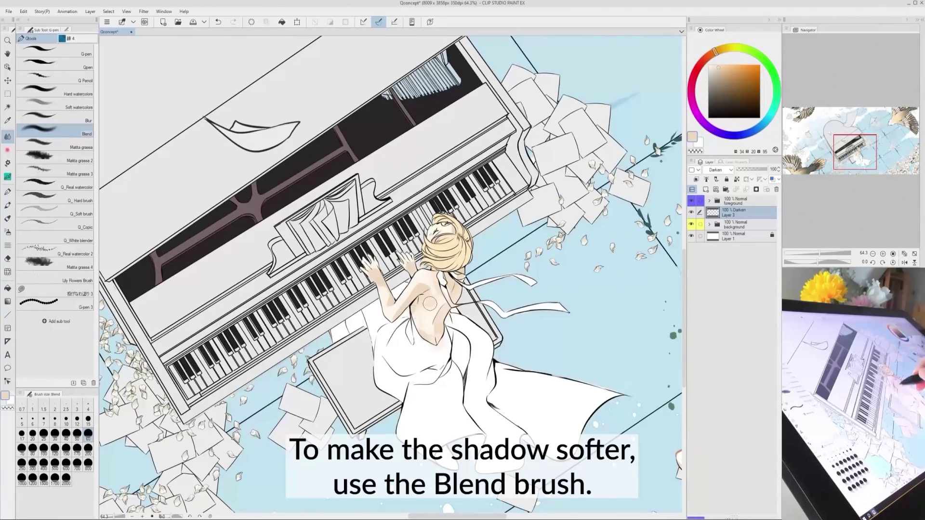
pyautogui.moveTo(429, 304)
pyautogui.mouseDown()
pyautogui.moveTo(438, 290)
pyautogui.moveTo(415, 299)
pyautogui.mouseUp()
# Paint light blue shadows along the folds of the woman's white dress with the G-pen
pyautogui.press('p')
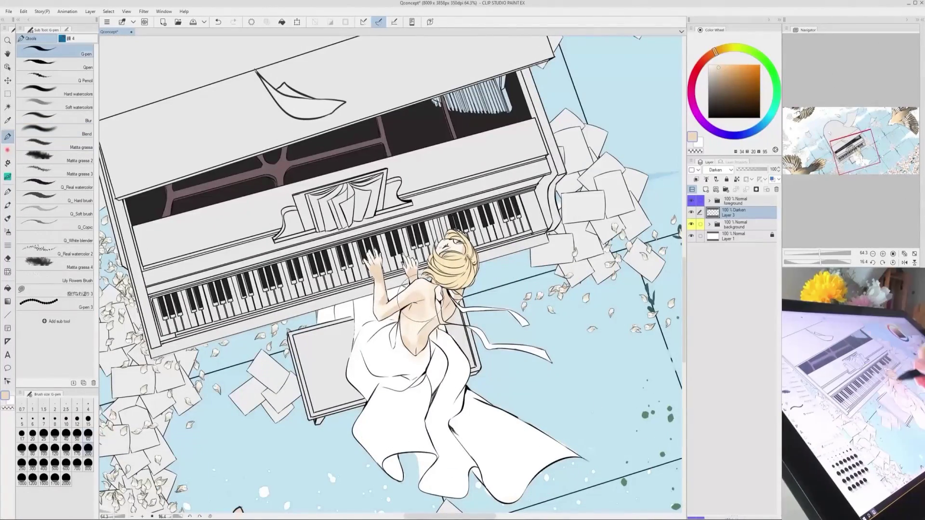
pyautogui.hotkey('ctrl', 'z')
pyautogui.keyDown('alt'); pyautogui.click(413, 298); pyautogui.keyUp('alt')
pyautogui.keyDown('alt'); pyautogui.click(414, 302); pyautogui.keyUp('alt')
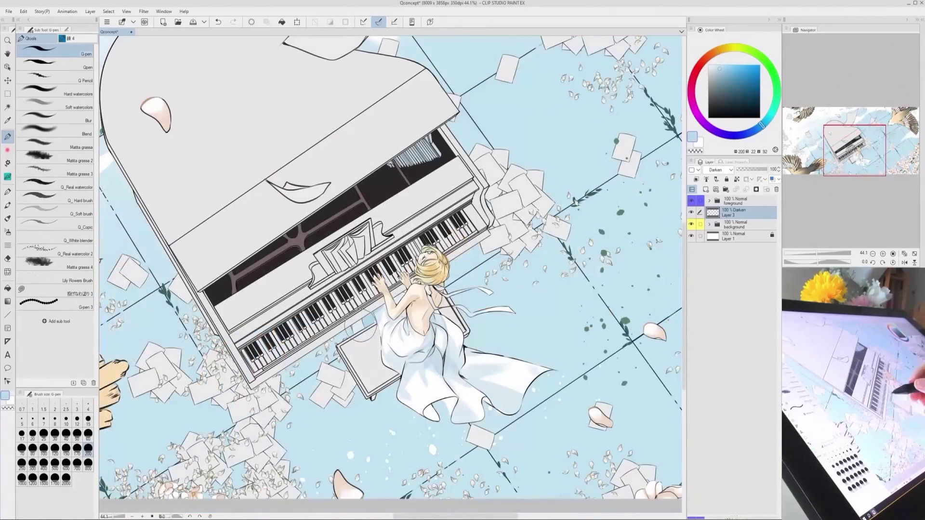
pyautogui.moveTo(434, 316); pyautogui.dragTo(434, 320)
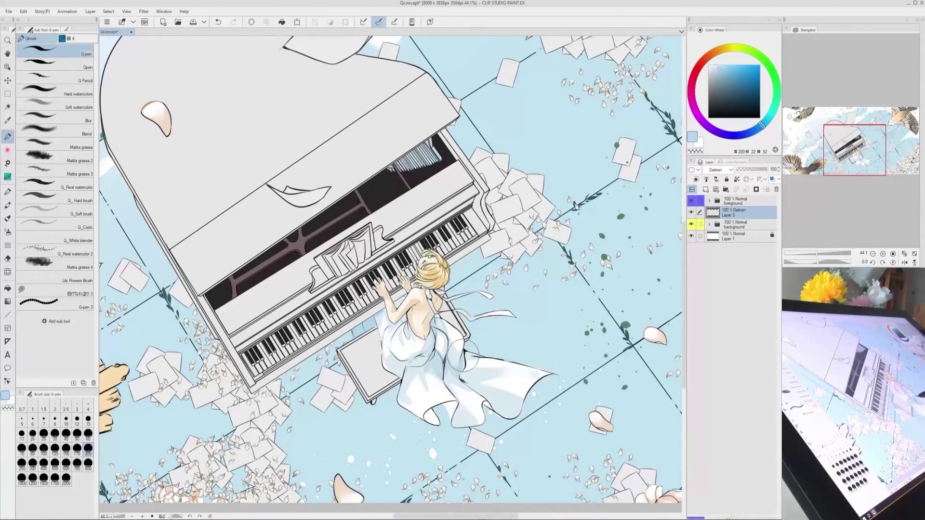
pyautogui.moveTo(355, 415); pyautogui.dragTo(371, 348)
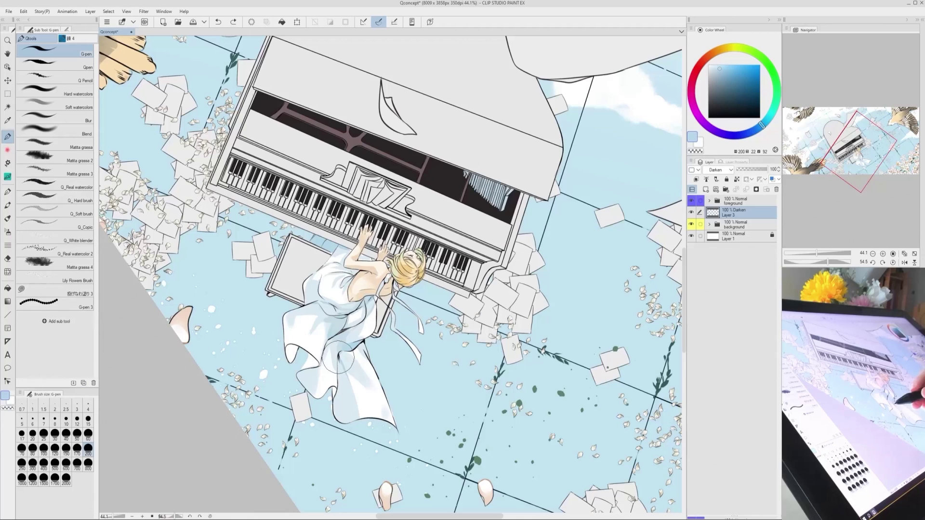
pyautogui.hotkey('ctrl', '@')
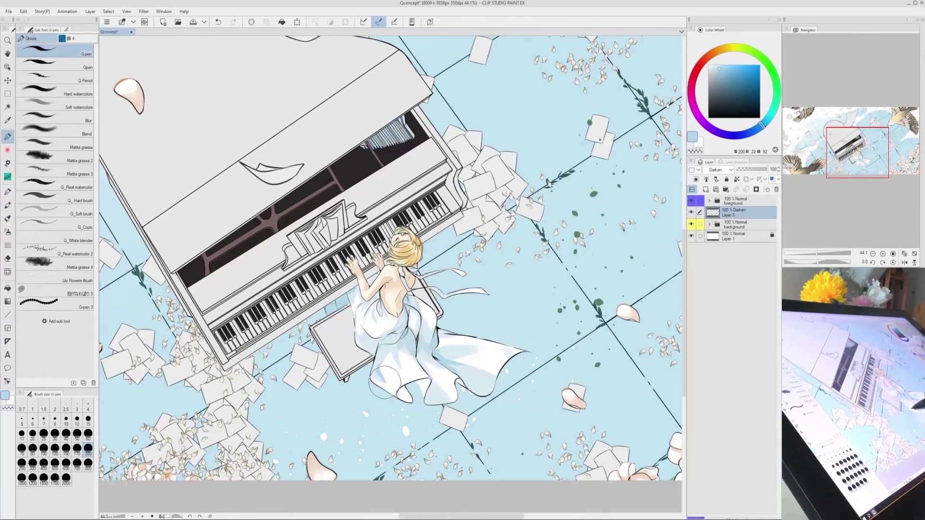
pyautogui.moveTo(403, 313)
pyautogui.mouseDown()
pyautogui.moveTo(416, 332)
pyautogui.moveTo(391, 328)
pyautogui.mouseUp()
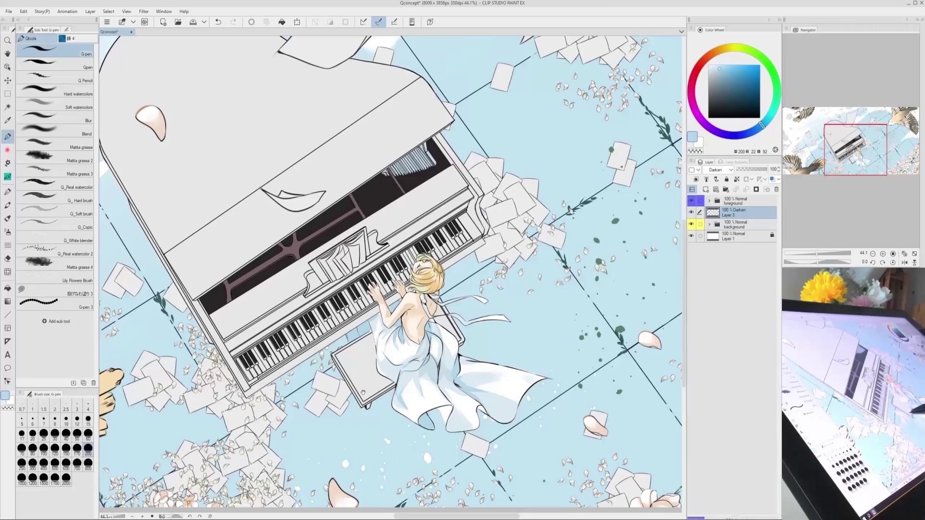
# Shade the woman's hair and face with the G-pen in golden orange, peach and pale yellow tones
pyautogui.press('b')
pyautogui.press('b')
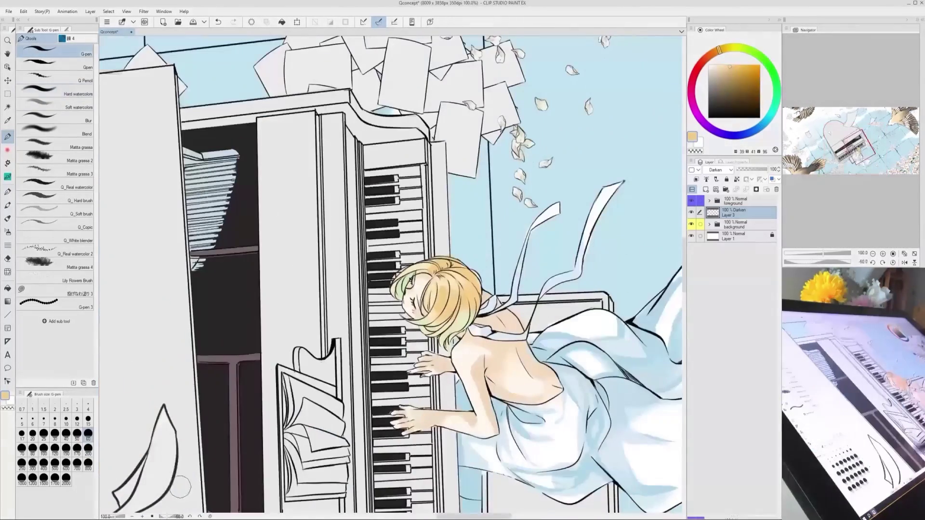
pyautogui.hotkey('ctrl', 'z')
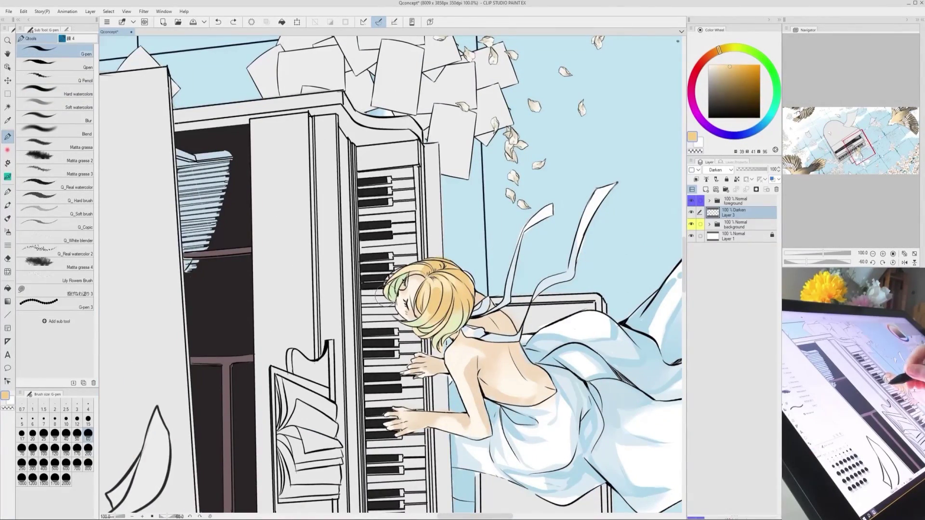
pyautogui.moveTo(405, 284); pyautogui.dragTo(404, 290)
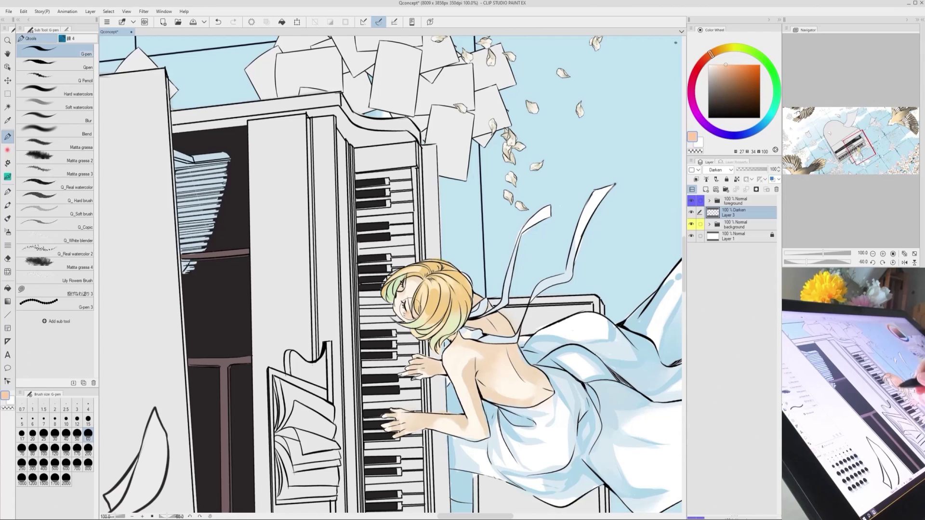
pyautogui.keyDown('alt'); pyautogui.click(397, 291); pyautogui.keyUp('alt')
pyautogui.keyDown('alt'); pyautogui.click(412, 321); pyautogui.keyUp('alt')
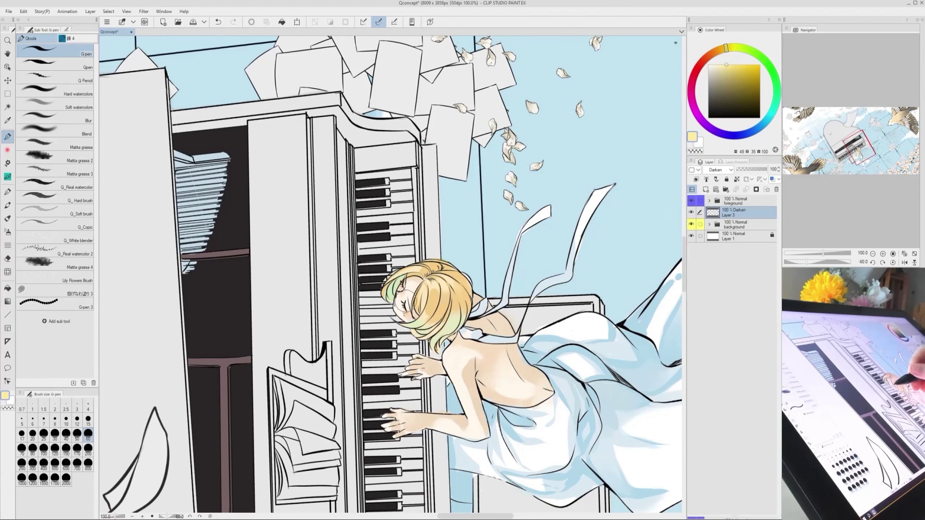
pyautogui.keyDown('alt'); pyautogui.click(444, 297); pyautogui.keyUp('alt')
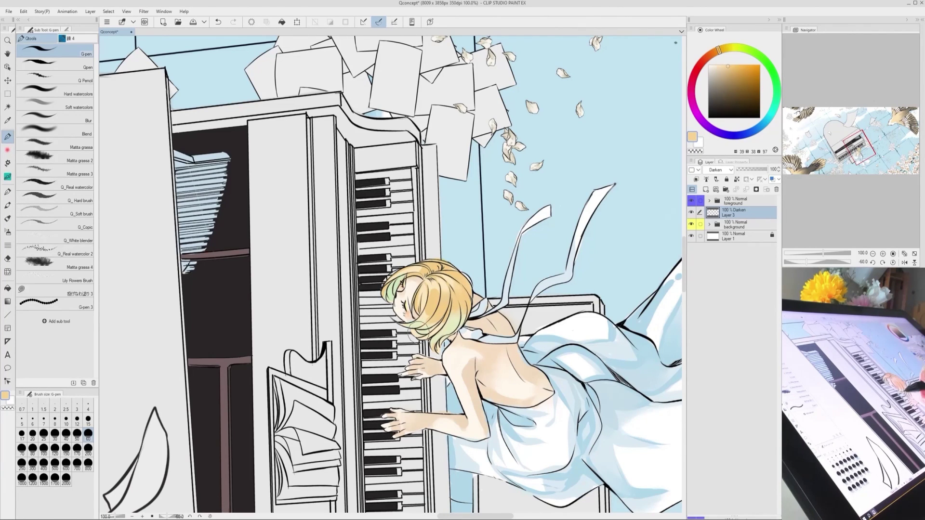
pyautogui.press('^')
pyautogui.moveTo(410, 316); pyautogui.dragTo(460, 309)
pyautogui.click(55, 118)
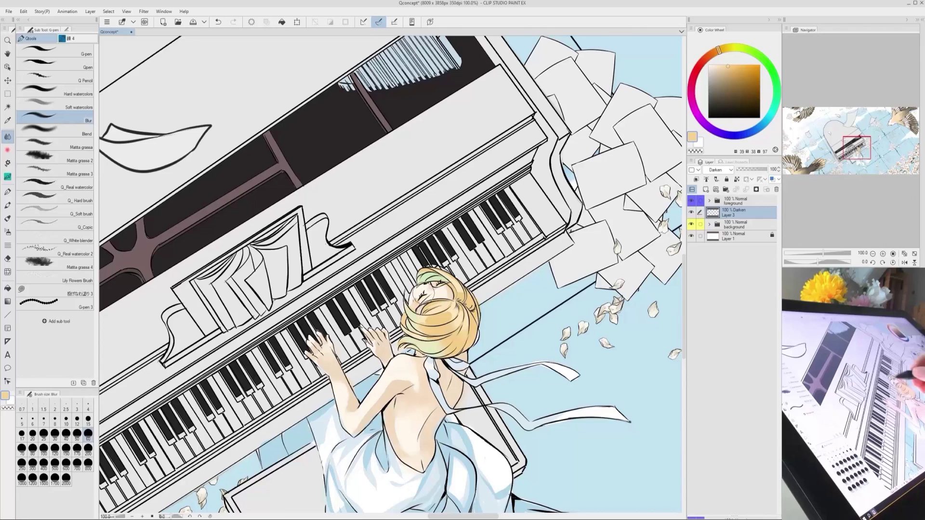
pyautogui.hotkey('ctrl', 'z')
pyautogui.click(56, 51)
# Sample the skin shadow tone, shift it to a reddish hue of 18, and paint warmer shadows on the woman's neck and face
pyautogui.keyDown('alt'); pyautogui.click(421, 360); pyautogui.keyUp('alt')
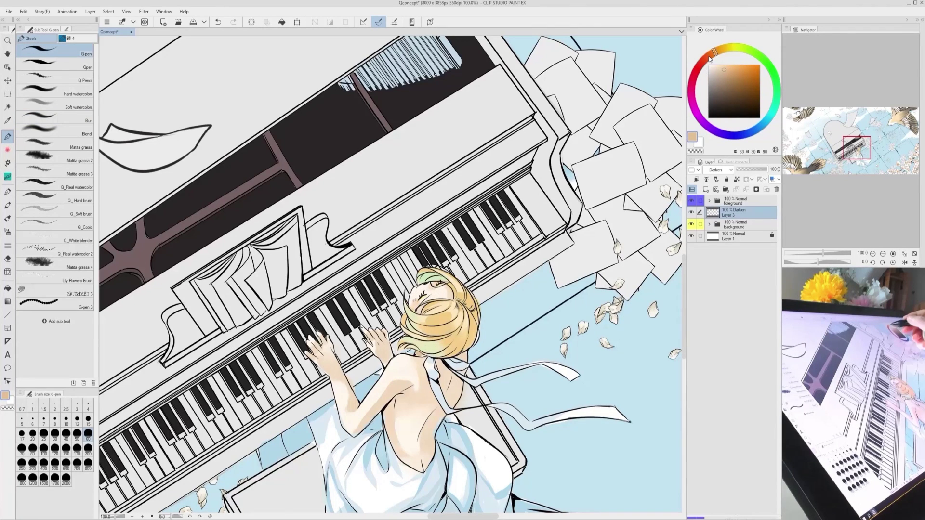
pyautogui.keyDown('alt'); pyautogui.click(419, 355); pyautogui.keyUp('alt')
pyautogui.moveTo(421, 360); pyautogui.dragTo(417, 350)
pyautogui.moveTo(449, 303); pyautogui.dragTo(456, 288)
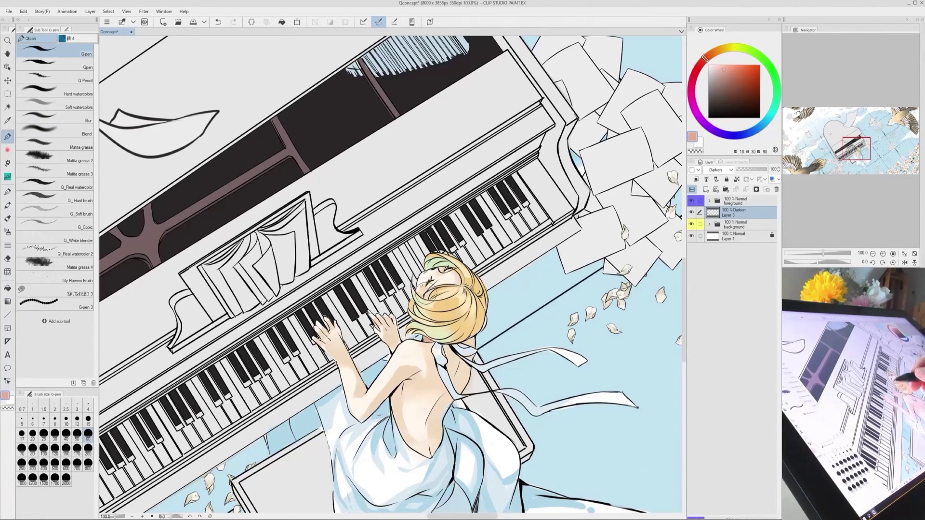
pyautogui.moveTo(427, 339); pyautogui.dragTo(430, 323)
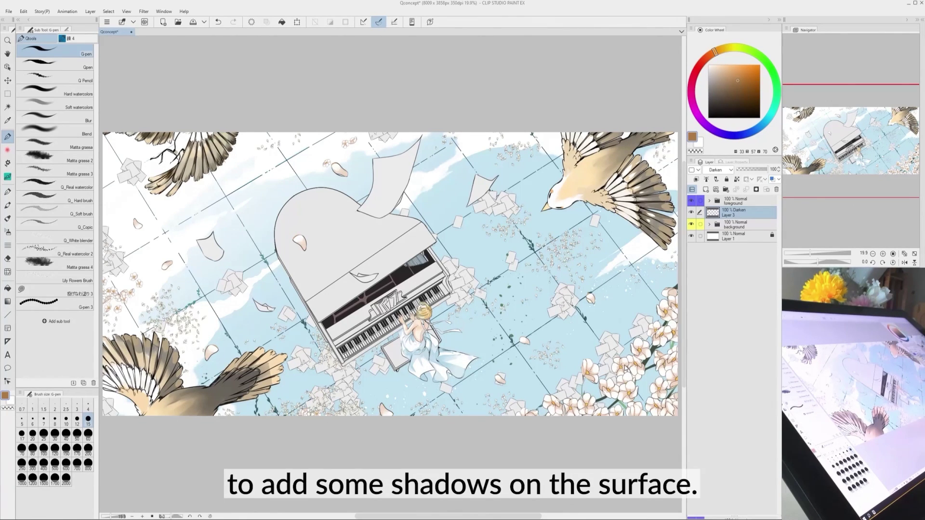
# Select the piano lid with Auto select referring to all layers and lasso across its hinge line to join both lid parts
pyautogui.click(7, 107)
pyautogui.click(56, 65)
pyautogui.scroll(1, 397, 243)
pyautogui.click(345, 348)
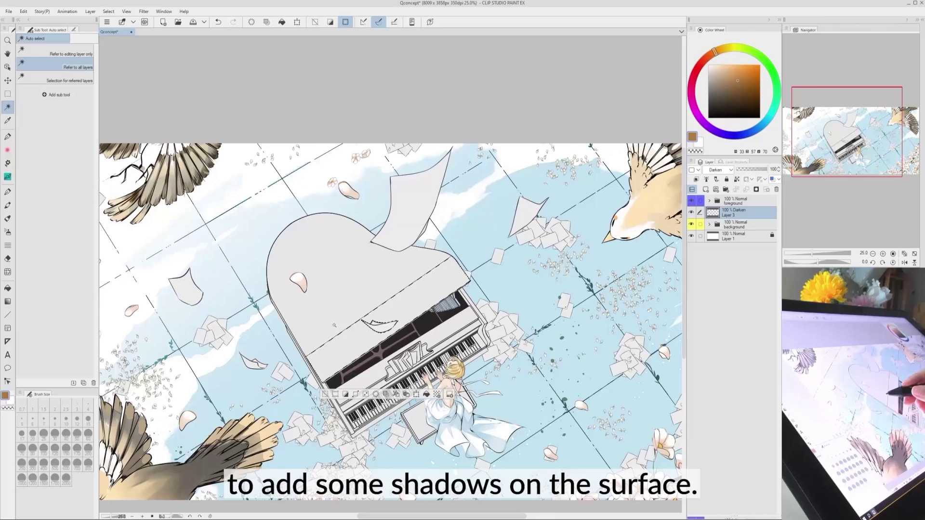
pyautogui.press('m')
pyautogui.hotkey('ctrl', '+')
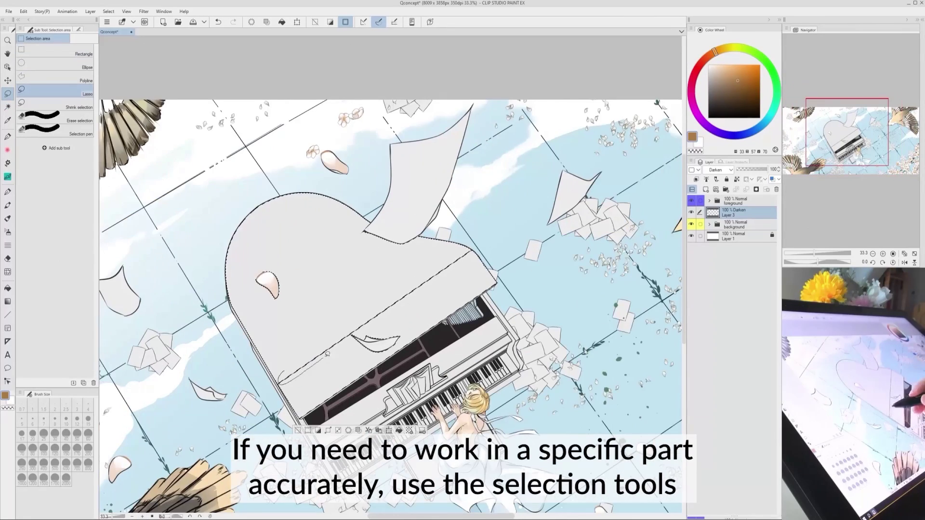
pyautogui.moveTo(327, 354); pyautogui.dragTo(474, 256)
pyautogui.moveTo(385, 309); pyautogui.dragTo(387, 263)
# Add the piano's front panel, keyboard frame and side pieces to the selection with Auto select referring to all layers
pyautogui.click(8, 106)
pyautogui.click(365, 378)
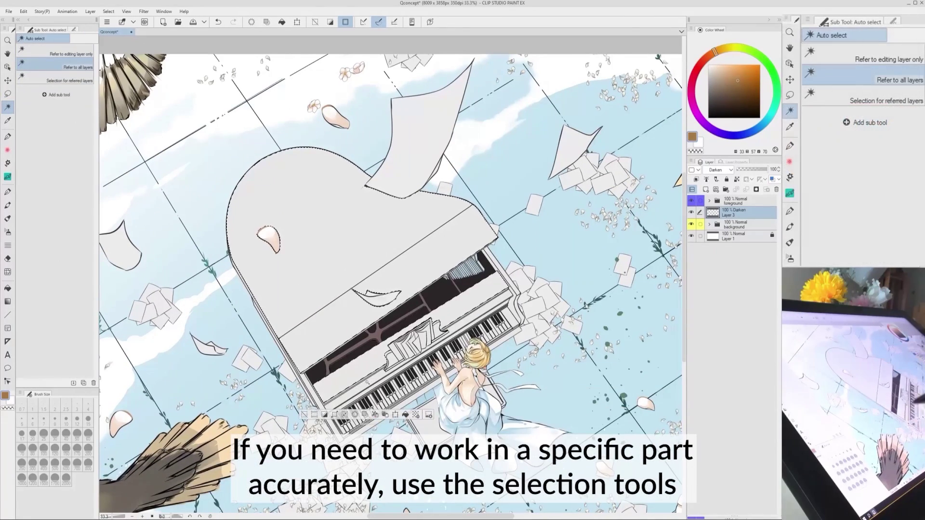
pyautogui.click(368, 385)
pyautogui.click(331, 414)
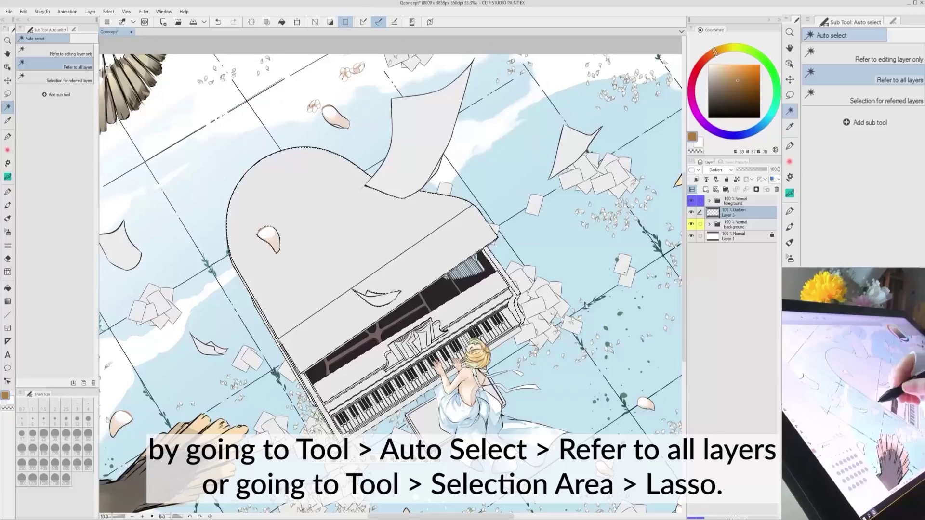
pyautogui.moveTo(299, 357); pyautogui.dragTo(291, 332)
pyautogui.click(8, 94)
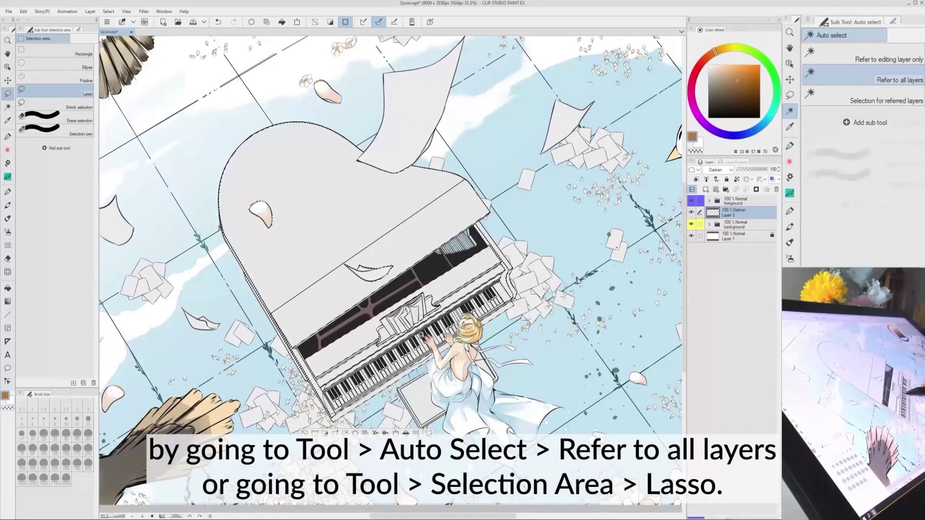
# Lasso the piano bench beside the woman's dress into the selection
pyautogui.hotkey('ctrl', '+')
pyautogui.hotkey('ctrl', '+')
pyautogui.moveTo(470, 398)
pyautogui.mouseDown()
pyautogui.moveTo(421, 351)
pyautogui.moveTo(441, 327)
pyautogui.moveTo(452, 371)
pyautogui.moveTo(422, 352)
pyautogui.mouseUp()
pyautogui.moveTo(437, 304)
pyautogui.mouseDown()
pyautogui.moveTo(371, 329)
pyautogui.moveTo(370, 355)
pyautogui.moveTo(424, 328)
pyautogui.moveTo(395, 319)
pyautogui.moveTo(432, 324)
pyautogui.moveTo(416, 317)
pyautogui.moveTo(430, 310)
pyautogui.moveTo(449, 194)
pyautogui.mouseUp()
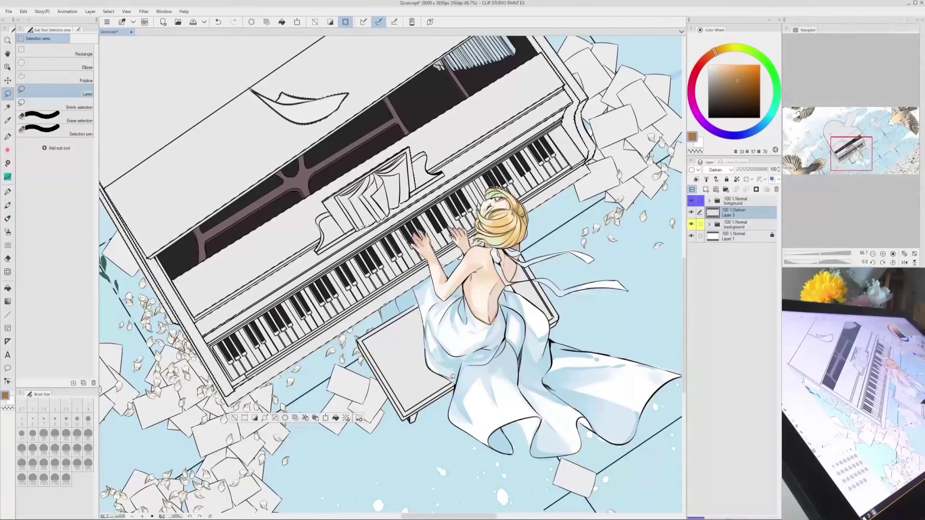
pyautogui.moveTo(453, 377)
pyautogui.mouseDown()
pyautogui.moveTo(401, 411)
pyautogui.moveTo(415, 306)
pyautogui.mouseUp()
pyautogui.moveTo(401, 408); pyautogui.dragTo(404, 389)
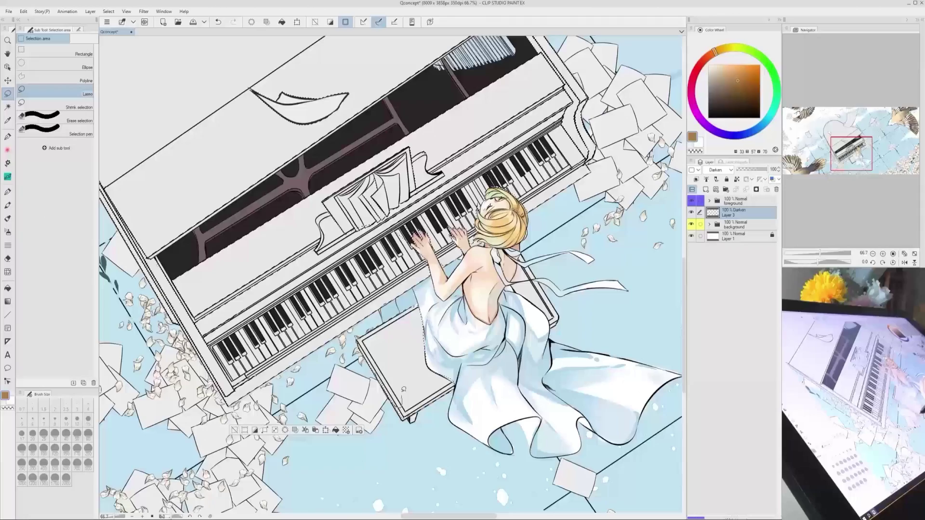
# Refine the selection along the lid's front edge and the piano's front with Auto select and Lasso
pyautogui.moveTo(378, 220)
pyautogui.mouseDown()
pyautogui.moveTo(380, 266)
pyautogui.moveTo(443, 358)
pyautogui.mouseUp()
pyautogui.press('w')
pyautogui.moveTo(490, 202); pyautogui.dragTo(443, 293)
pyautogui.press('m')
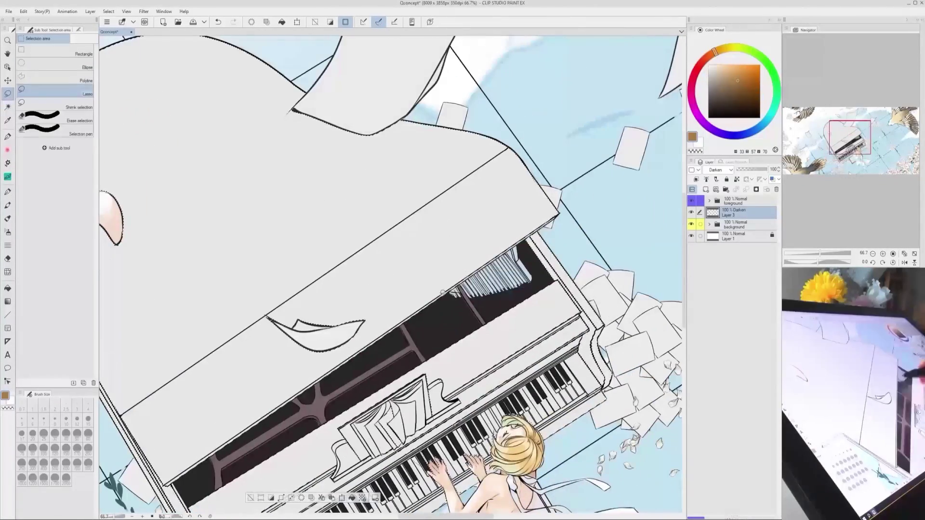
pyautogui.moveTo(454, 327); pyautogui.dragTo(458, 340)
pyautogui.click(114, 517)
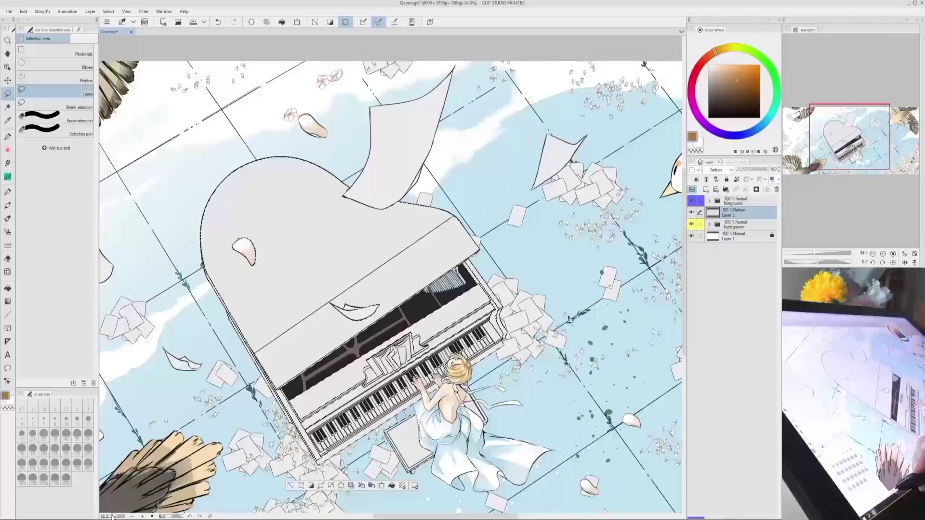
pyautogui.moveTo(291, 419); pyautogui.dragTo(314, 374)
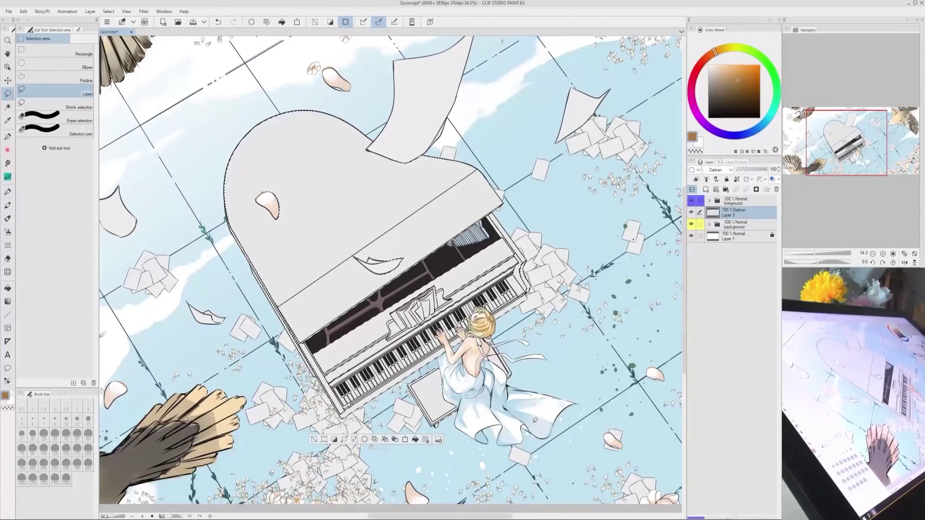
# Sample a light sky blue and paint pale shadows across the selected piano lid with an enlarged Hard watercolors brush
pyautogui.press('p')
pyautogui.keyDown('alt'); pyautogui.click(255, 301); pyautogui.keyUp('alt')
pyautogui.moveTo(289, 308); pyautogui.dragTo(278, 308)
pyautogui.press(']')
pyautogui.press(']')
pyautogui.press(']')
pyautogui.press(']')
pyautogui.press(']')
pyautogui.press(']')
pyautogui.press(']')
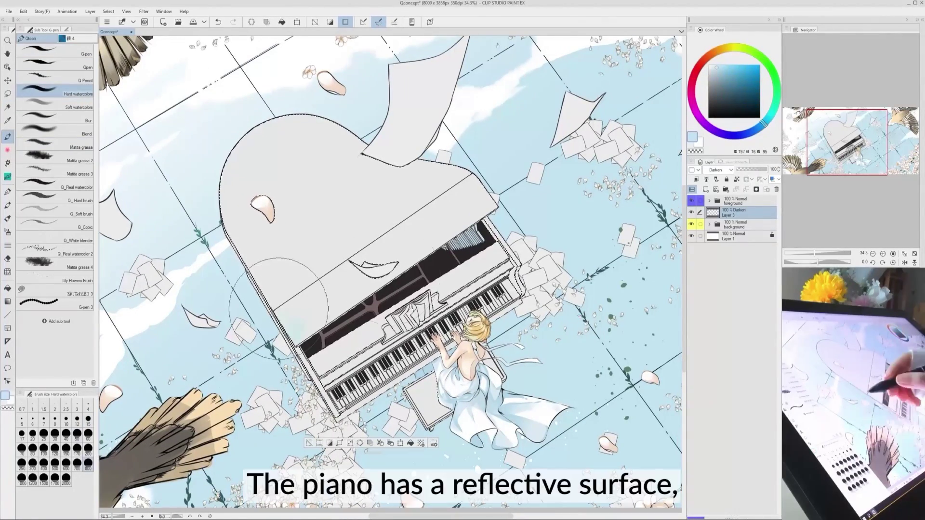
pyautogui.click(720, 73)
pyautogui.moveTo(285, 272)
pyautogui.mouseDown()
pyautogui.moveTo(316, 202)
pyautogui.moveTo(269, 326)
pyautogui.moveTo(331, 397)
pyautogui.mouseUp()
pyautogui.press(']')
pyautogui.press(']')
pyautogui.press(']')
pyautogui.press(']')
pyautogui.press(']')
pyautogui.press(']')
pyautogui.press(']')
# Paint light blue shadows, hue 197, over the piano's front panel above the keyboard using a smaller brush
pyautogui.click(726, 85)
pyautogui.press('[')
pyautogui.press('[')
pyautogui.press('[')
pyautogui.press('[')
pyautogui.press('[')
pyautogui.press('[')
pyautogui.press('[')
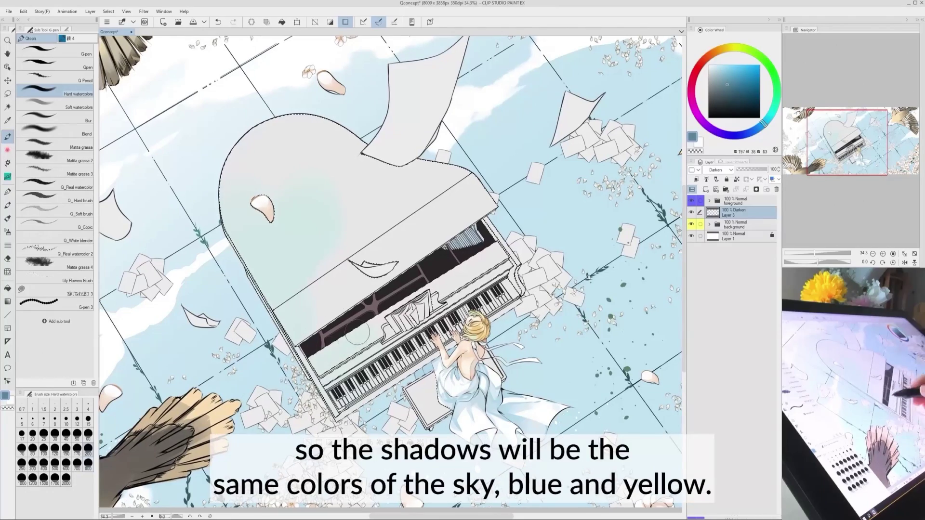
pyautogui.click(89, 56)
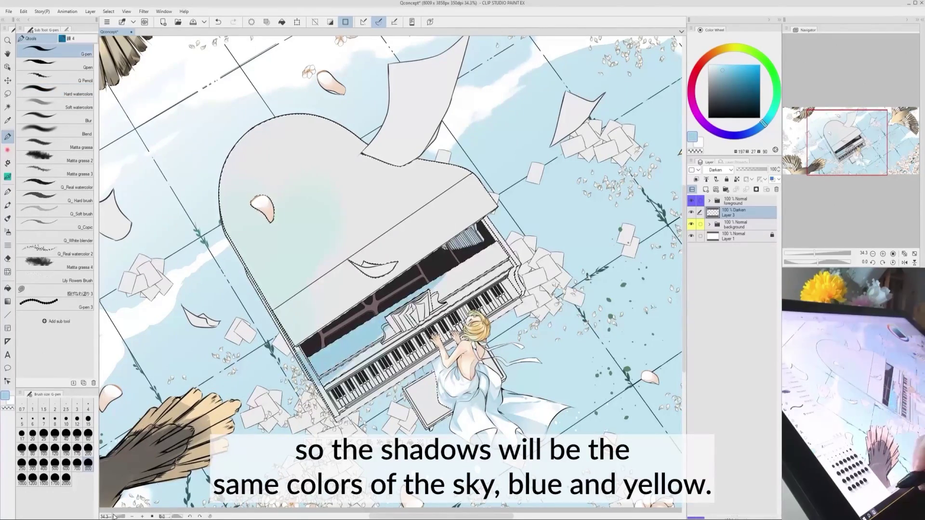
pyautogui.moveTo(113, 516); pyautogui.dragTo(111, 516)
pyautogui.click(68, 92)
pyautogui.moveTo(427, 292); pyautogui.dragTo(446, 290)
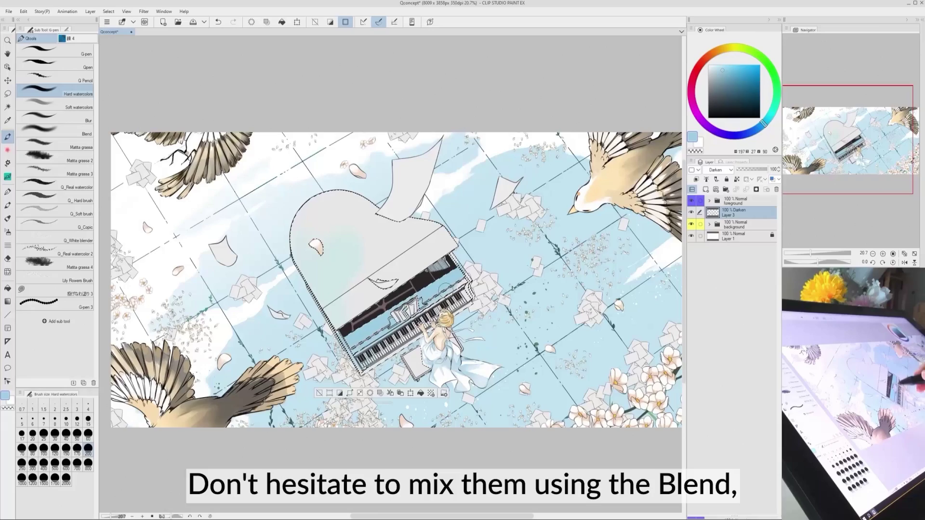
# Paint stronger blue shadows around the petal on the piano lid with Hard watercolors, spreading them with a larger brush
pyautogui.scroll(2, 379, 262)
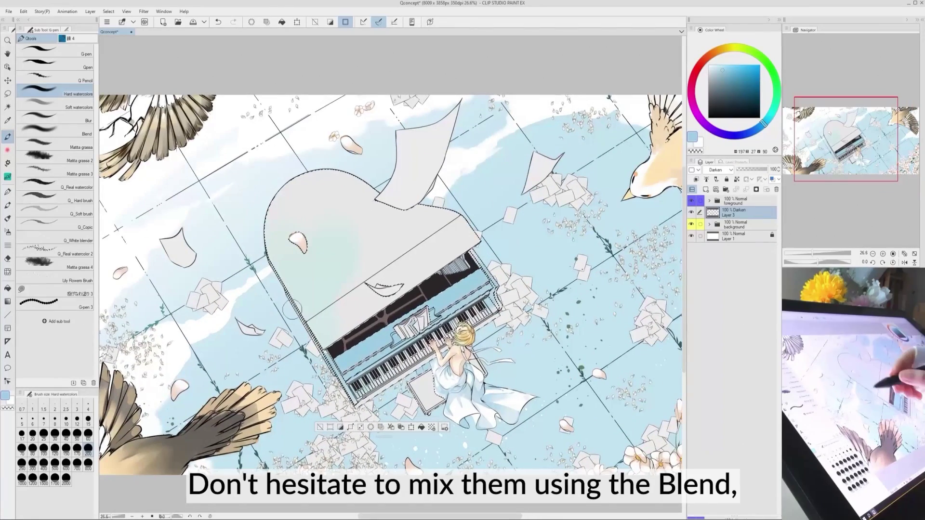
pyautogui.click(90, 55)
pyautogui.click(72, 92)
pyautogui.moveTo(282, 280); pyautogui.dragTo(323, 244)
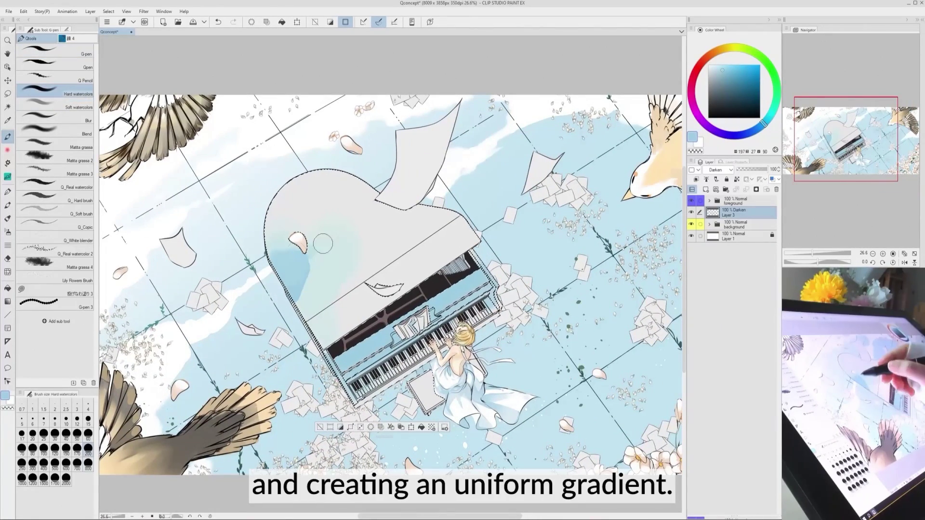
pyautogui.click(66, 469)
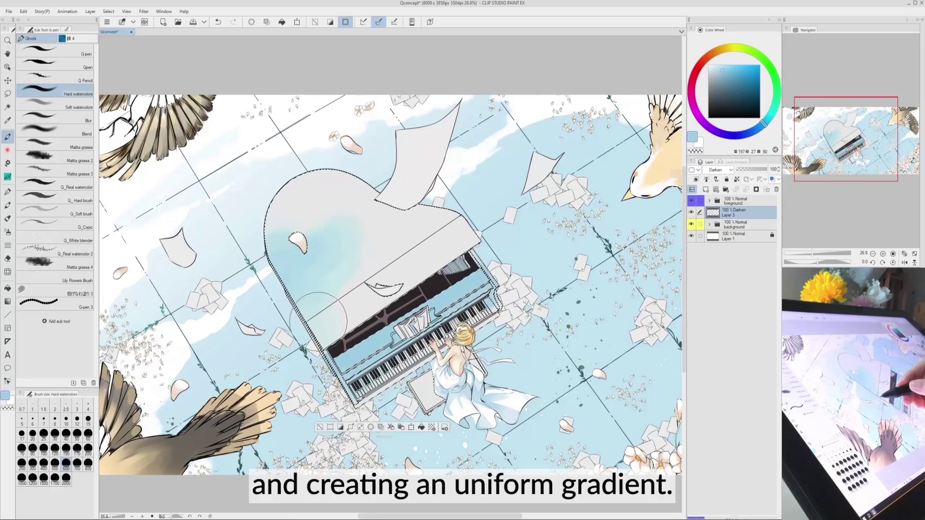
# Paint pale yellow shadows, hue 48, on the lid area beneath the flying sheet with Hard watercolors
pyautogui.click(725, 48)
pyautogui.click(726, 64)
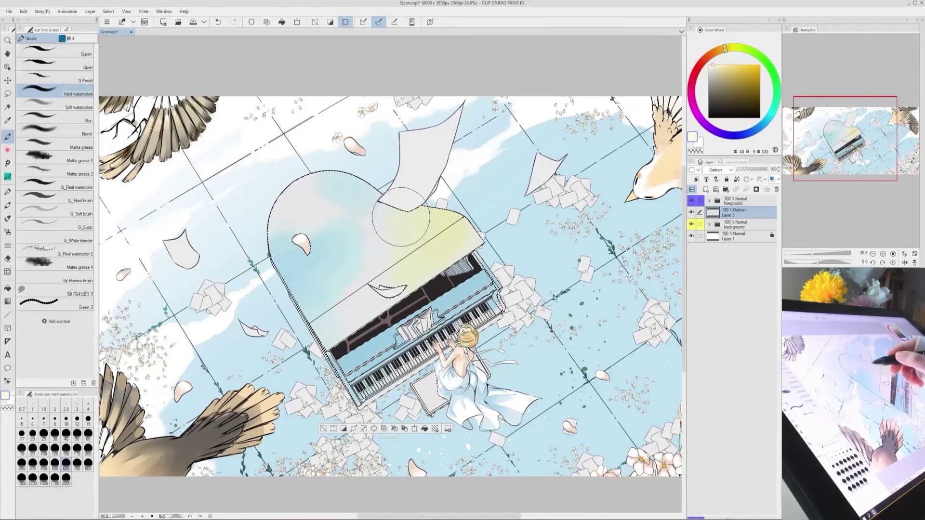
pyautogui.click(716, 65)
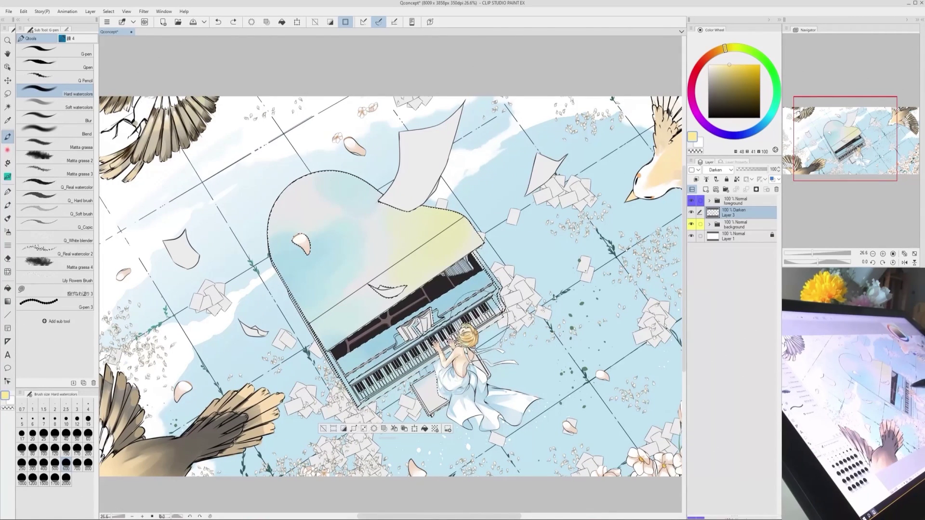
pyautogui.click(72, 51)
pyautogui.moveTo(430, 241); pyautogui.dragTo(448, 244)
pyautogui.click(72, 91)
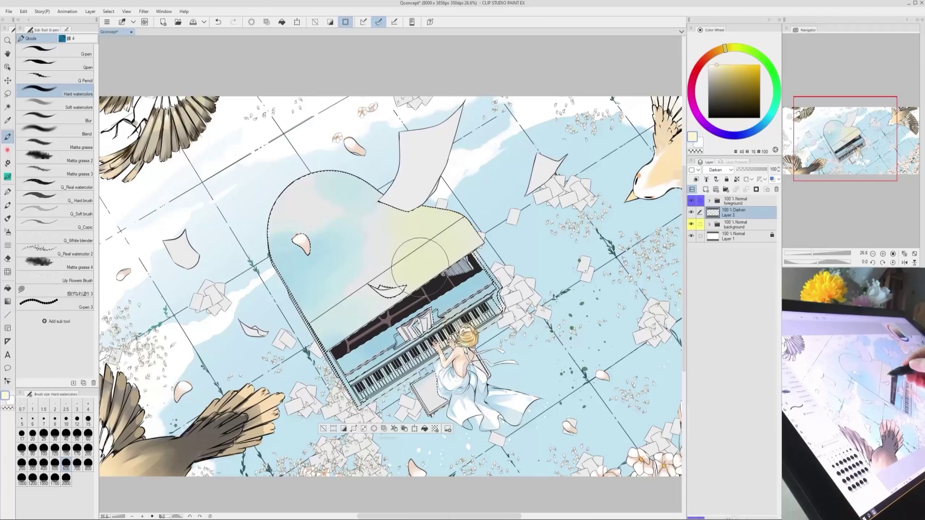
# Blend the blue and yellow shadows on the piano into a smooth gradient with the Blend brush and clear the selection
pyautogui.press('.')
pyautogui.press('.')
pyautogui.press('.')
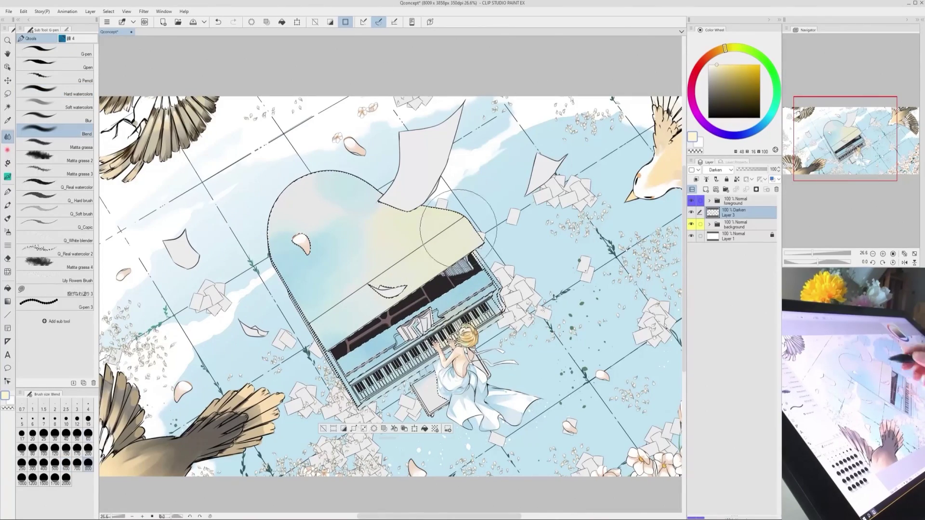
pyautogui.moveTo(481, 285)
pyautogui.mouseDown()
pyautogui.moveTo(343, 368)
pyautogui.moveTo(463, 345)
pyautogui.moveTo(471, 318)
pyautogui.moveTo(423, 361)
pyautogui.moveTo(430, 358)
pyautogui.mouseUp()
pyautogui.press('p')
pyautogui.hotkey('ctrl', 'd')
pyautogui.hotkey('ctrl', '+')
pyautogui.hotkey('ctrl', '+')
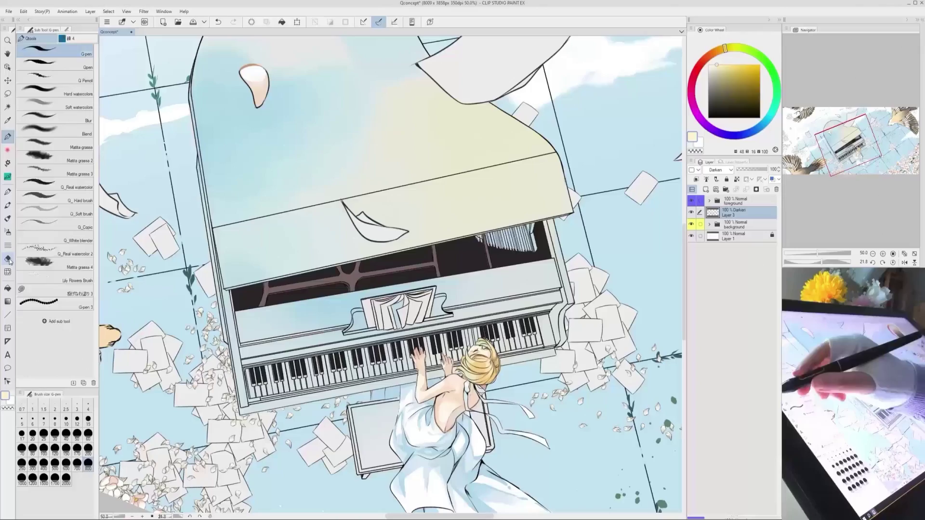
# Shade the piano's front panel in greyish blue with the Straight line tool and soften it with Hard watercolors and Blend
pyautogui.press('e')
pyautogui.press('p')
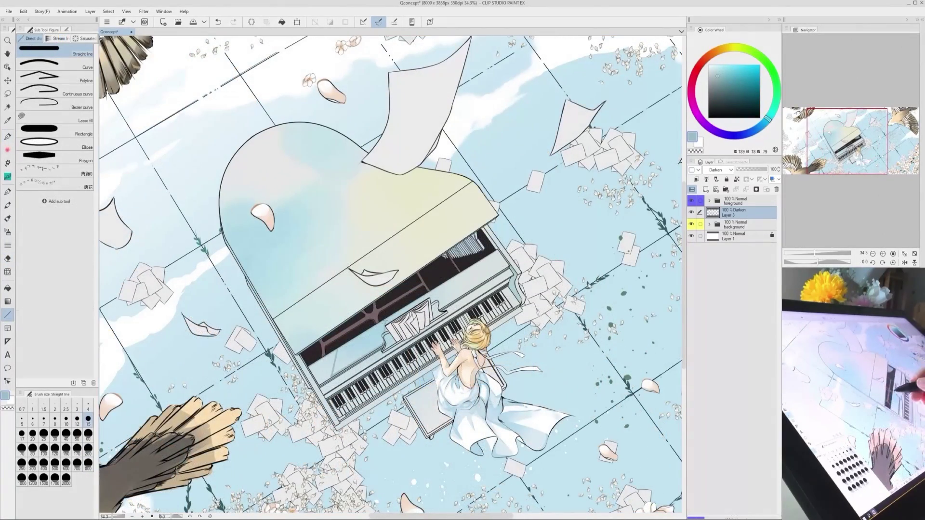
pyautogui.click(88, 435)
pyautogui.moveTo(377, 331)
pyautogui.mouseDown()
pyautogui.moveTo(341, 353)
pyautogui.moveTo(338, 366)
pyautogui.mouseUp()
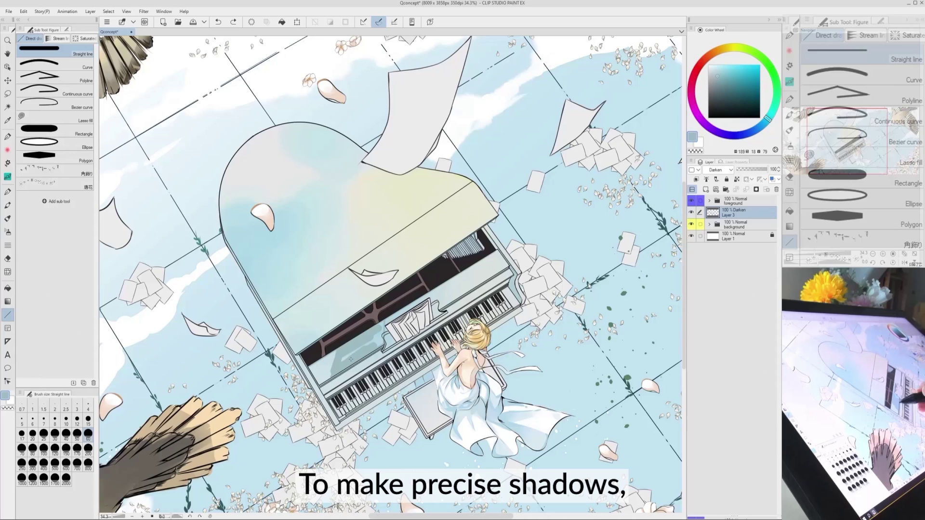
pyautogui.press('p')
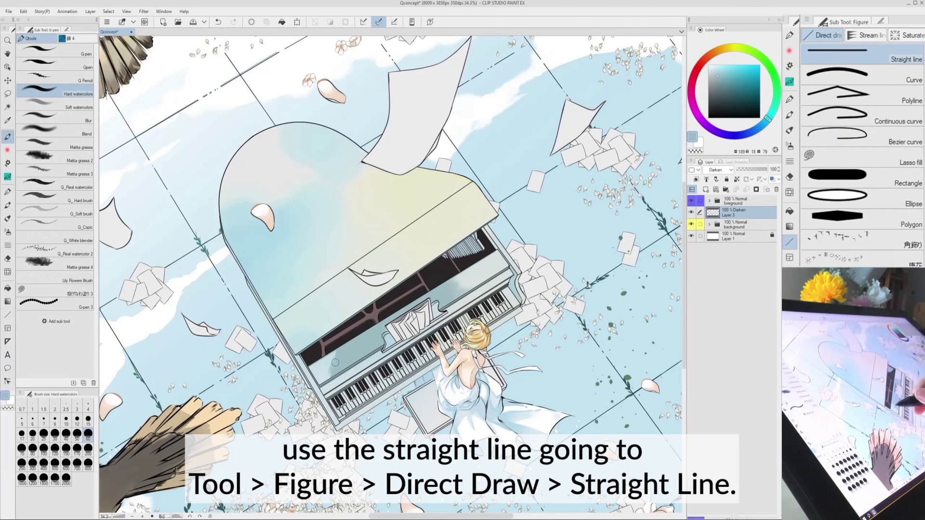
pyautogui.press('j')
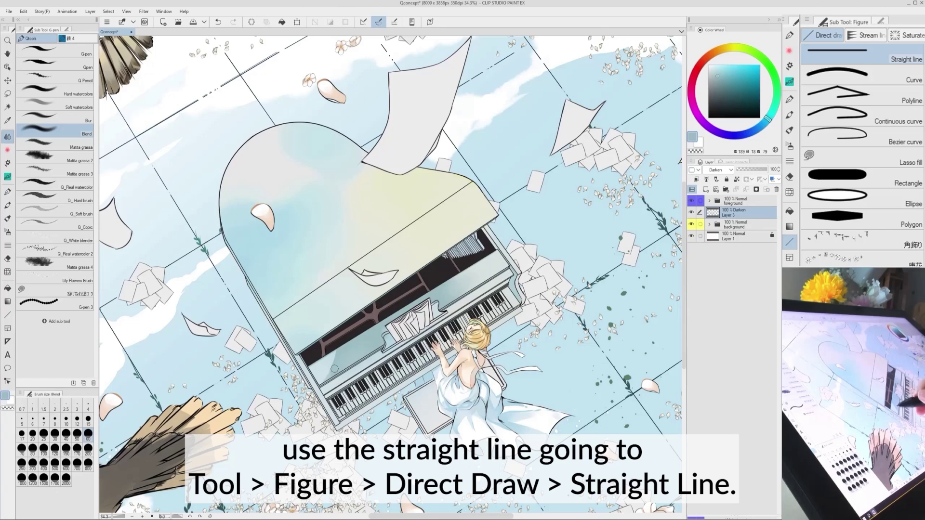
# Draw straight shadow lines along the ledge above the piano keys, undoing the oversized strokes and reducing the brush size
pyautogui.press('u')
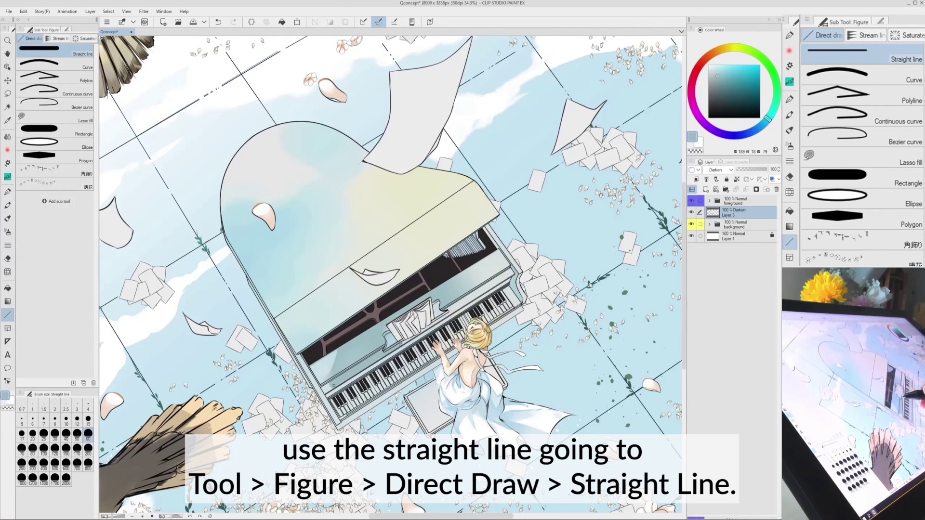
pyautogui.moveTo(401, 344)
pyautogui.mouseDown()
pyautogui.moveTo(394, 339)
pyautogui.moveTo(461, 306)
pyautogui.mouseUp()
pyautogui.hotkey('ctrl', 'z')
pyautogui.press('[')
pyautogui.press('[')
pyautogui.hotkey('ctrl', 'z')
pyautogui.press('[')
pyautogui.press('[')
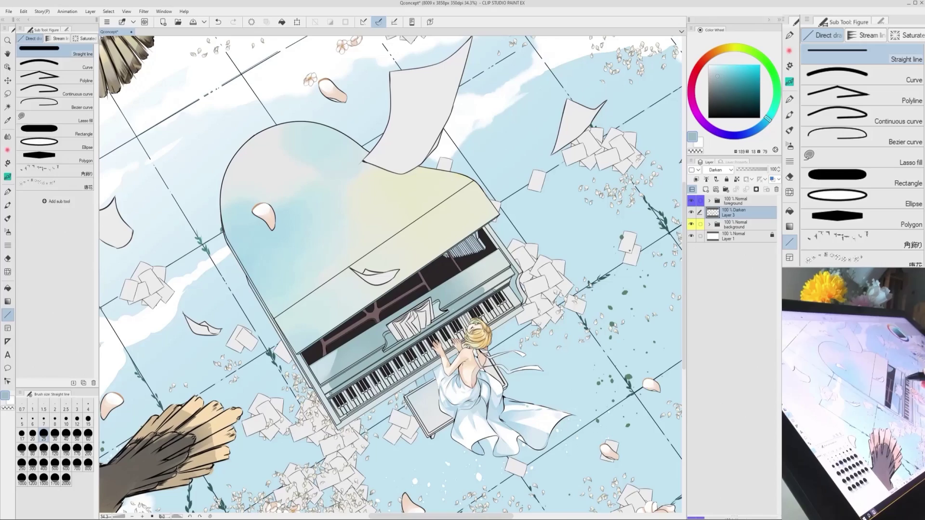
# Blend the front panel shadows, paint greyish-blue shading on the keys with the G-pen, and undo the last stroke
pyautogui.press('j')
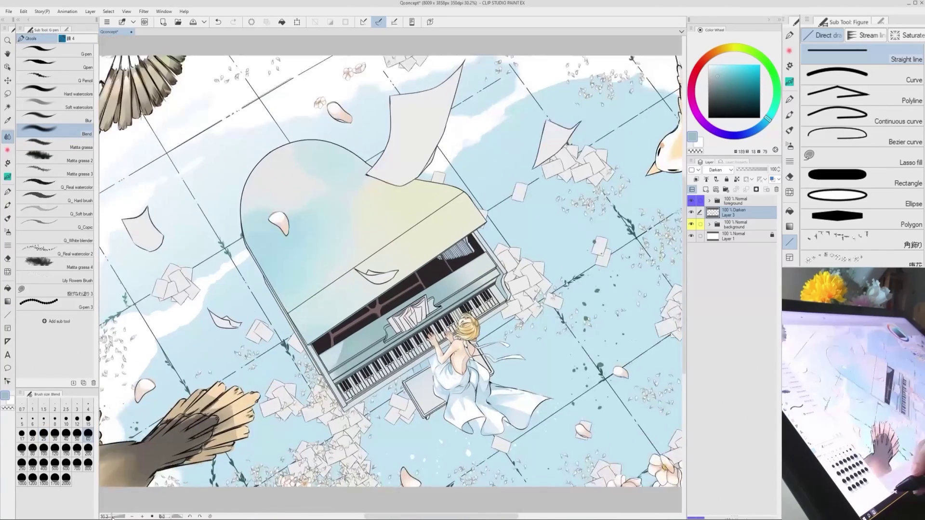
pyautogui.press('p')
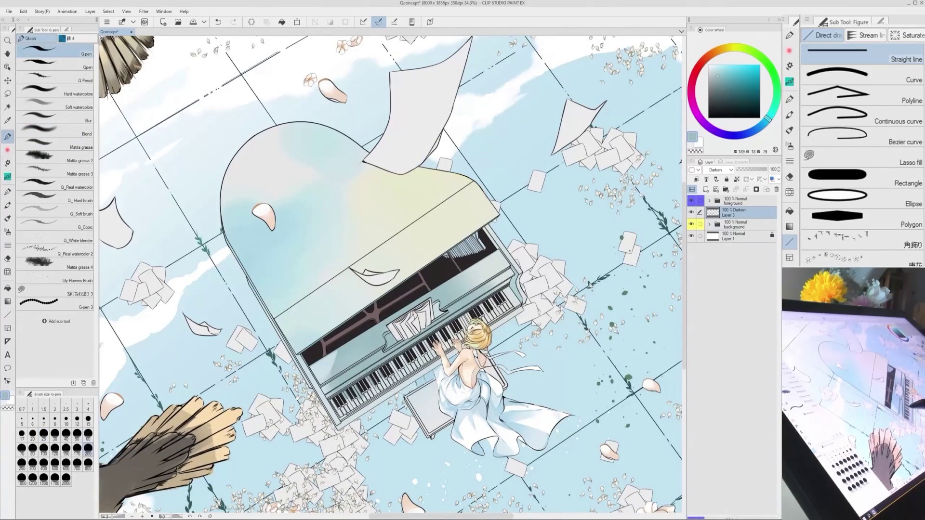
pyautogui.moveTo(451, 325)
pyautogui.mouseDown()
pyautogui.moveTo(398, 367)
pyautogui.moveTo(414, 358)
pyautogui.mouseUp()
pyautogui.scroll(1, 423, 347)
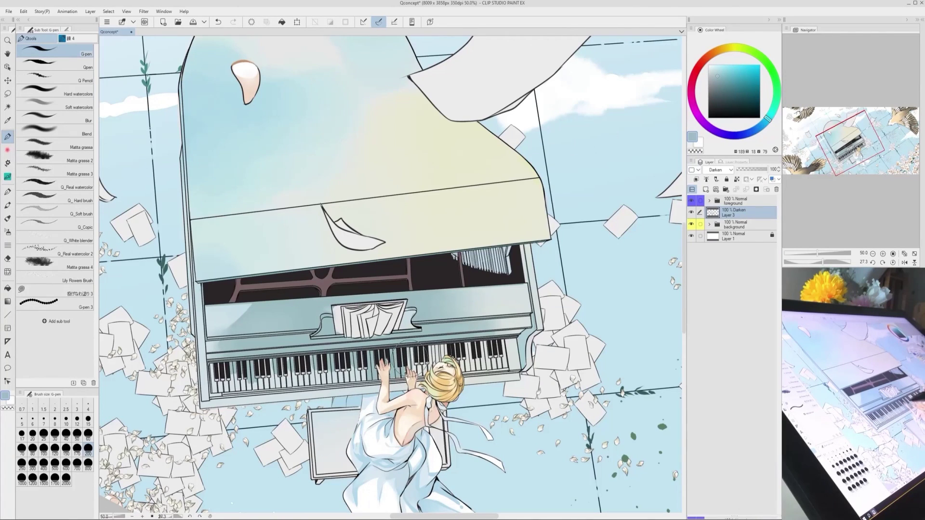
pyautogui.hotkey('ctrl', 'z')
pyautogui.click(200, 515)
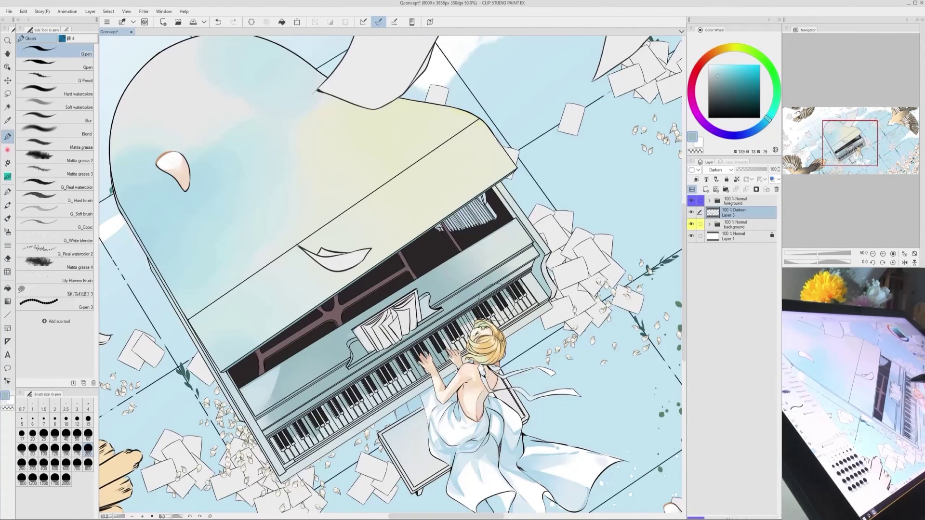
# Draw a straight shadow line along the piano's lower front edge, undo it, and redraw it at brush size 30
pyautogui.click(56, 91)
pyautogui.click(89, 435)
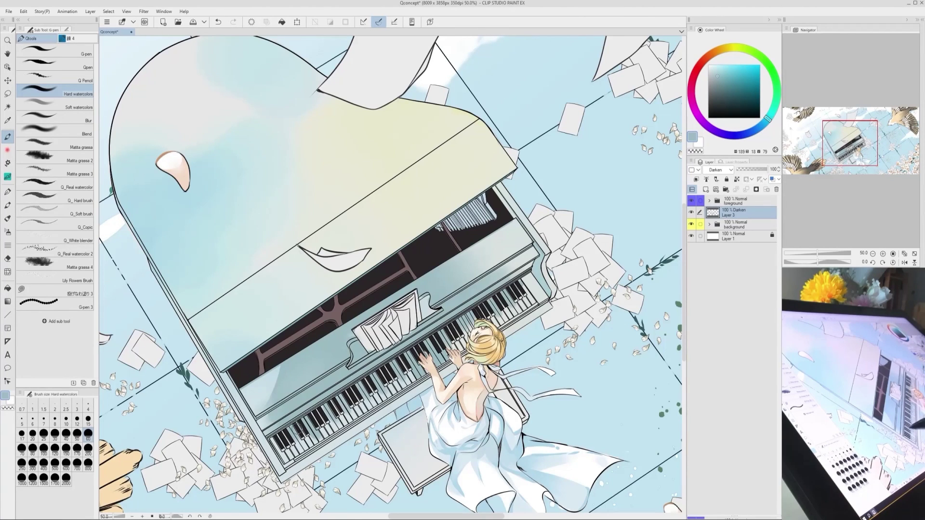
pyautogui.press('u')
pyautogui.moveTo(287, 465)
pyautogui.mouseDown()
pyautogui.moveTo(448, 364)
pyautogui.moveTo(423, 378)
pyautogui.mouseUp()
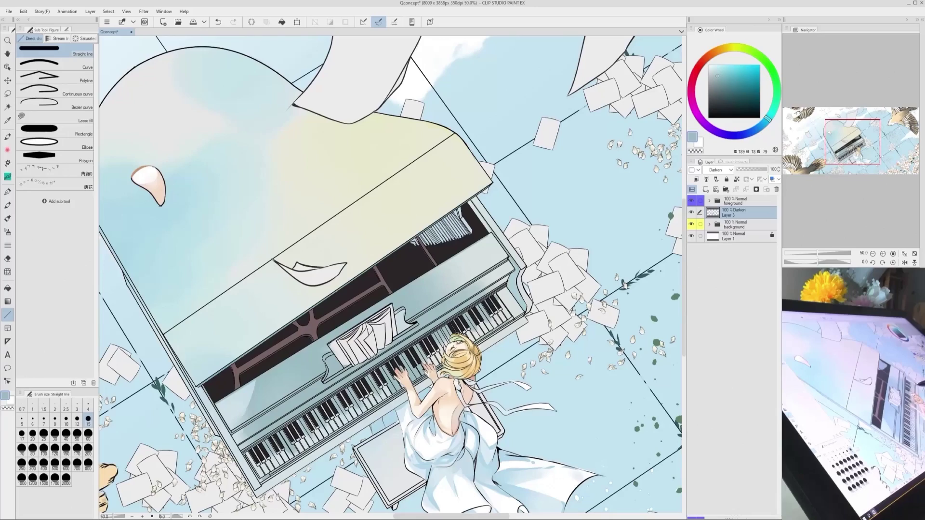
pyautogui.scroll(-5, 414, 283)
pyautogui.scroll(3, 413, 282)
pyautogui.hotkey('ctrl', 'z')
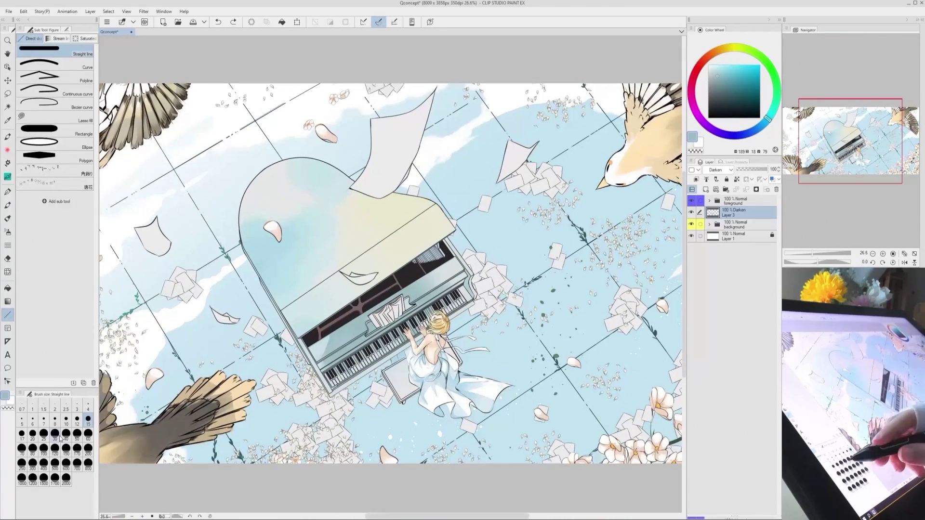
pyautogui.click(55, 435)
pyautogui.moveTo(330, 395); pyautogui.dragTo(386, 360)
pyautogui.scroll(1, 390, 261)
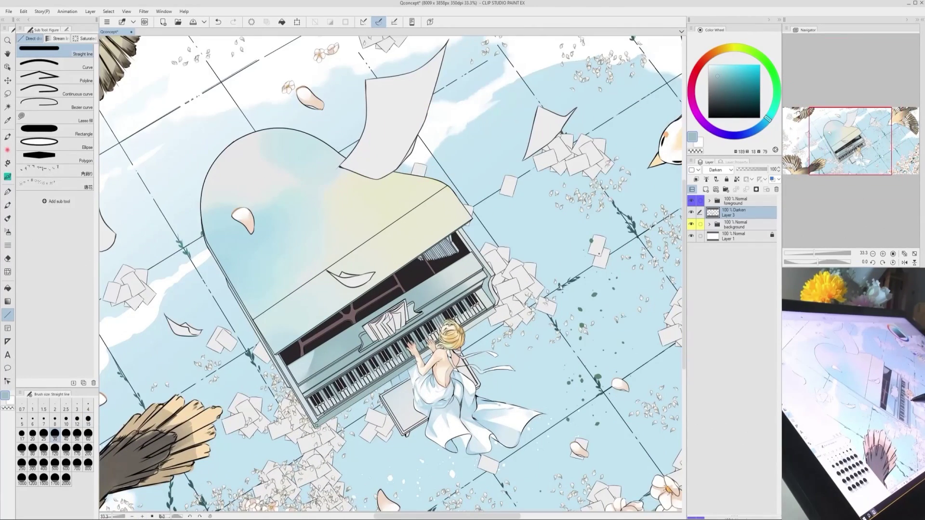
pyautogui.scroll(1, 438, 300)
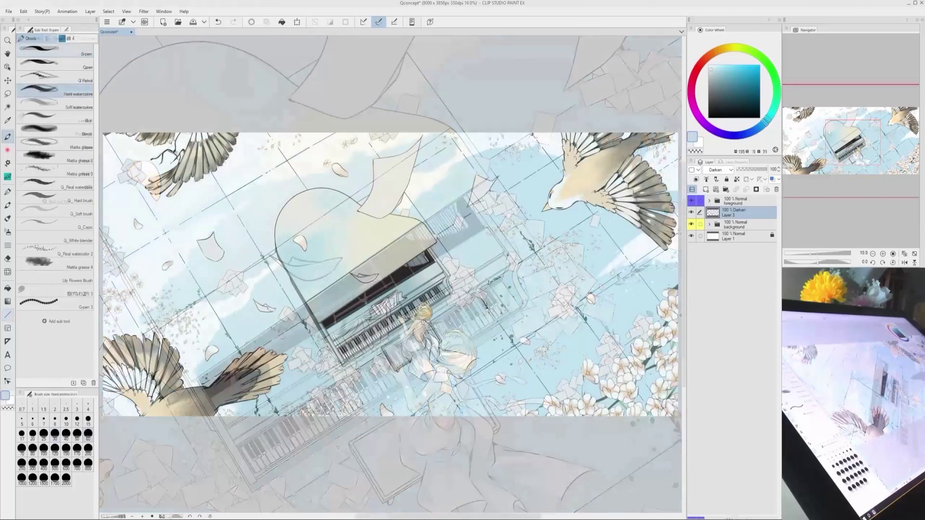
# Hide the foreground folder and the petals and papers layers inside the background folder
pyautogui.click(692, 201)
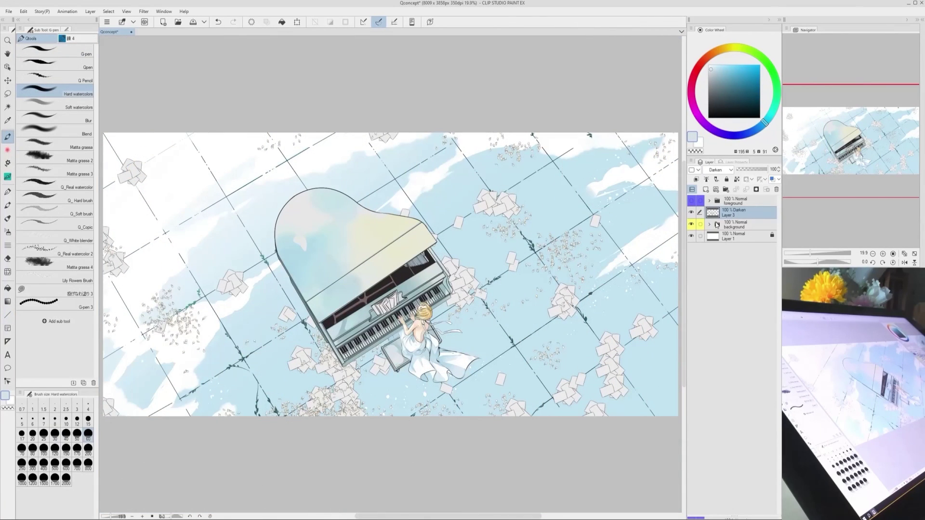
pyautogui.click(712, 226)
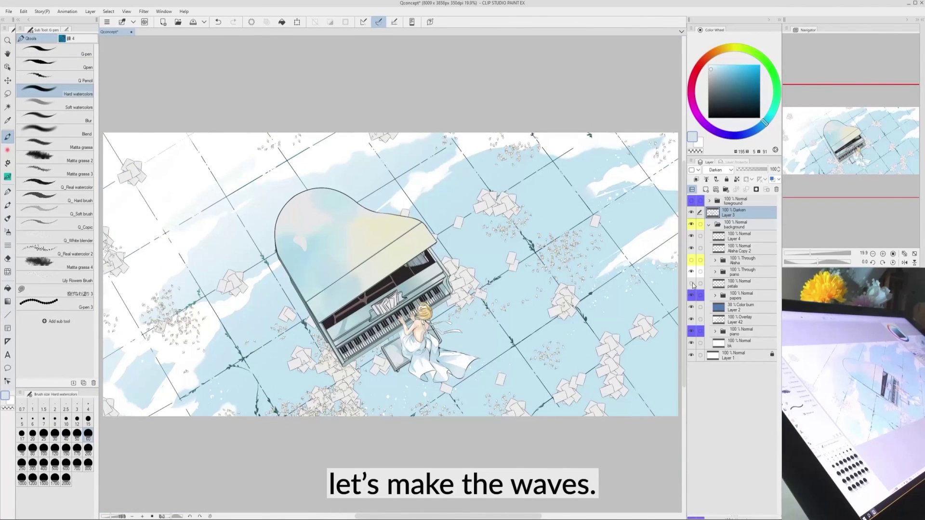
pyautogui.click(692, 283)
pyautogui.click(692, 295)
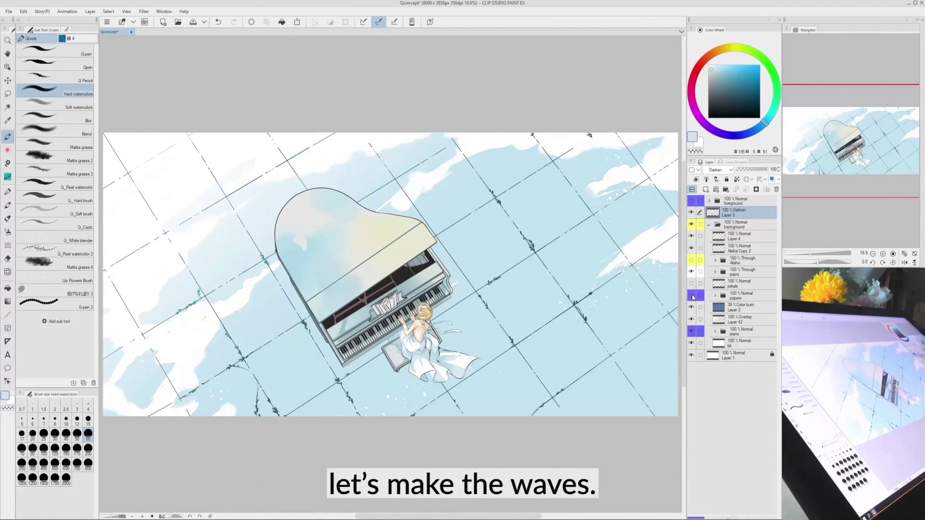
pyautogui.click(709, 226)
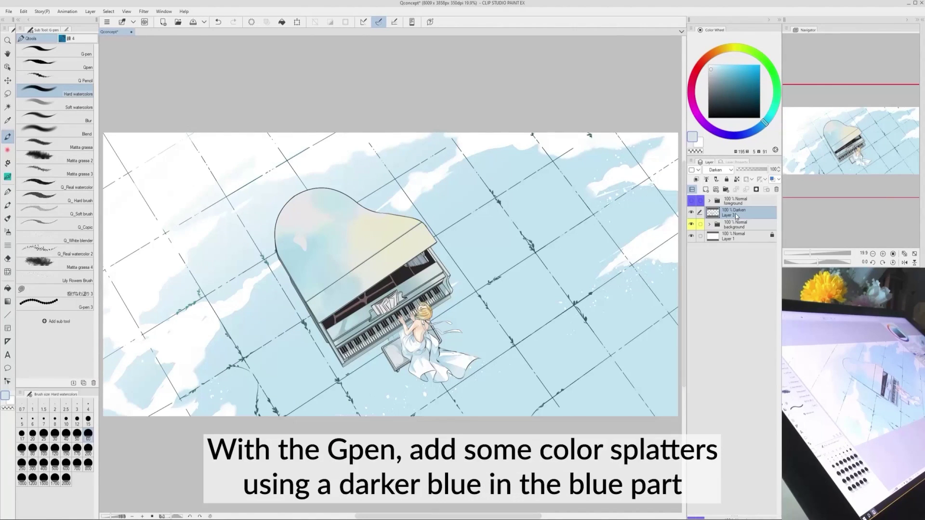
# Paint darker blue splatters over the blue water with the G-pen at size 200, sampling blues from the canvas
pyautogui.click(720, 70)
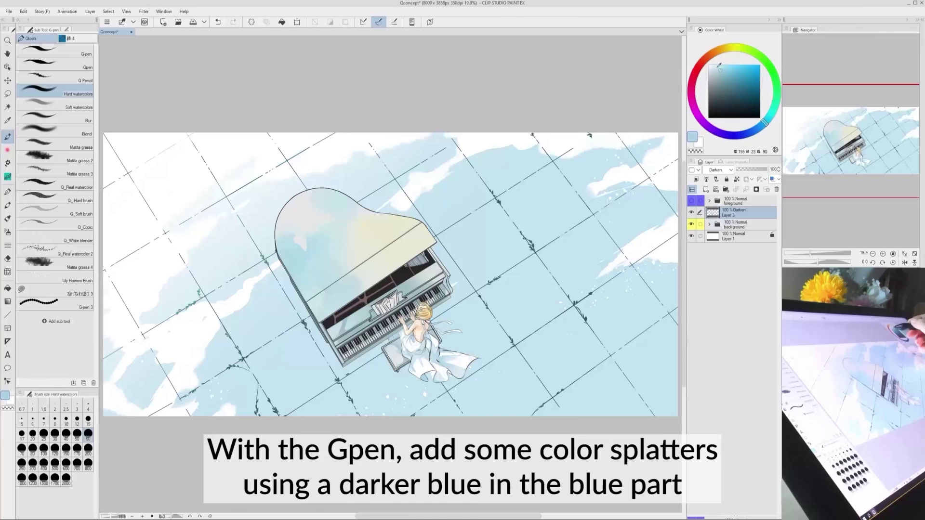
pyautogui.click(55, 50)
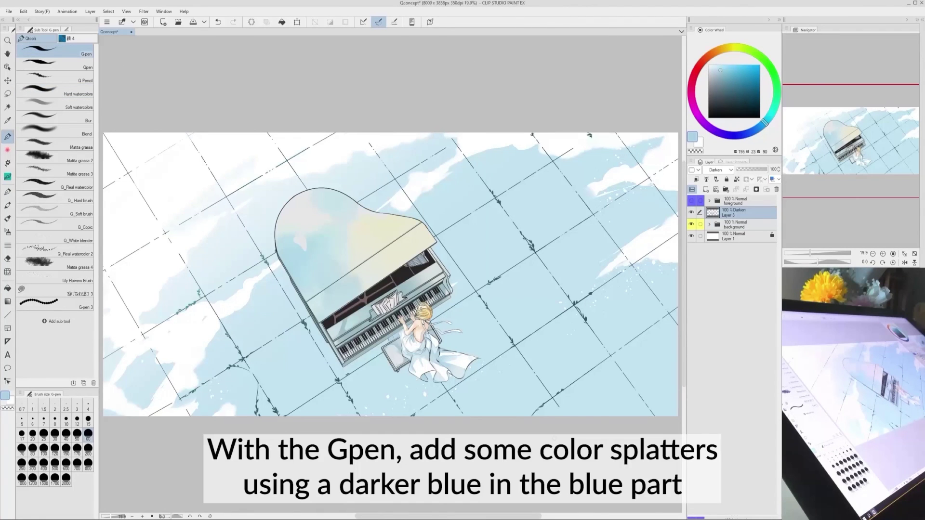
pyautogui.moveTo(554, 438); pyautogui.dragTo(539, 434)
pyautogui.click(88, 450)
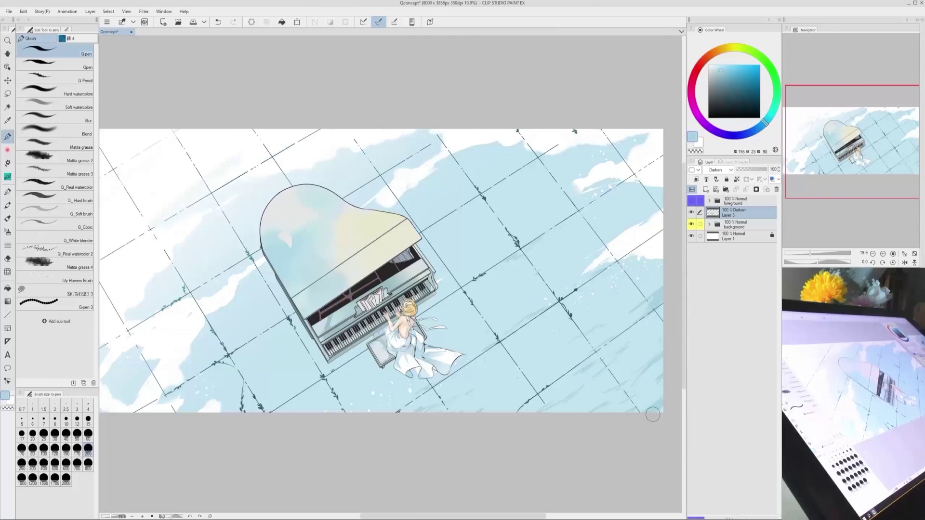
pyautogui.moveTo(548, 444); pyautogui.dragTo(594, 450)
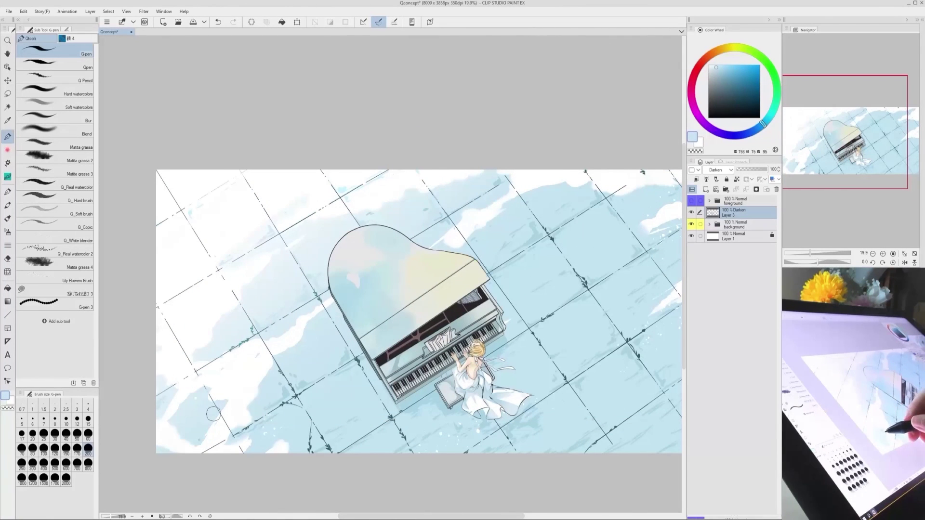
pyautogui.keyDown('alt'); pyautogui.click(271, 405); pyautogui.keyUp('alt')
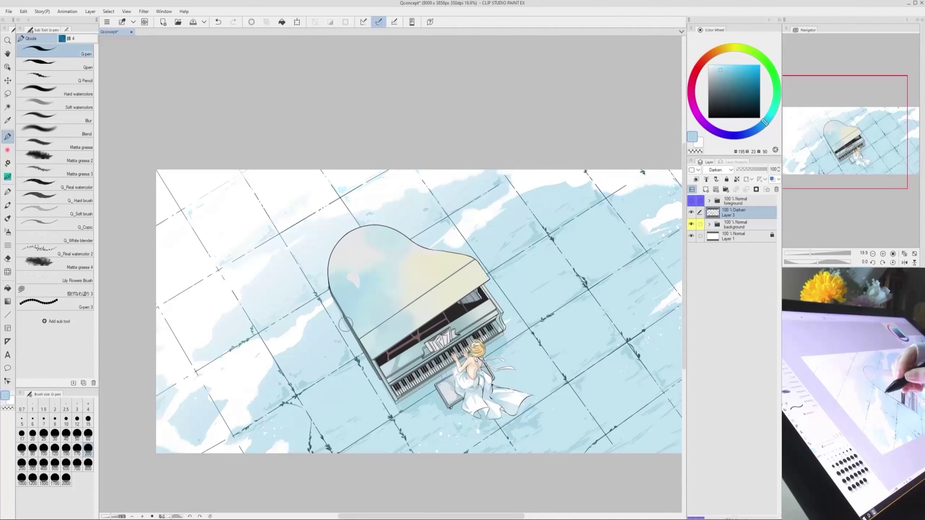
pyautogui.moveTo(372, 379)
pyautogui.mouseDown()
pyautogui.moveTo(306, 332)
pyautogui.moveTo(321, 349)
pyautogui.mouseUp()
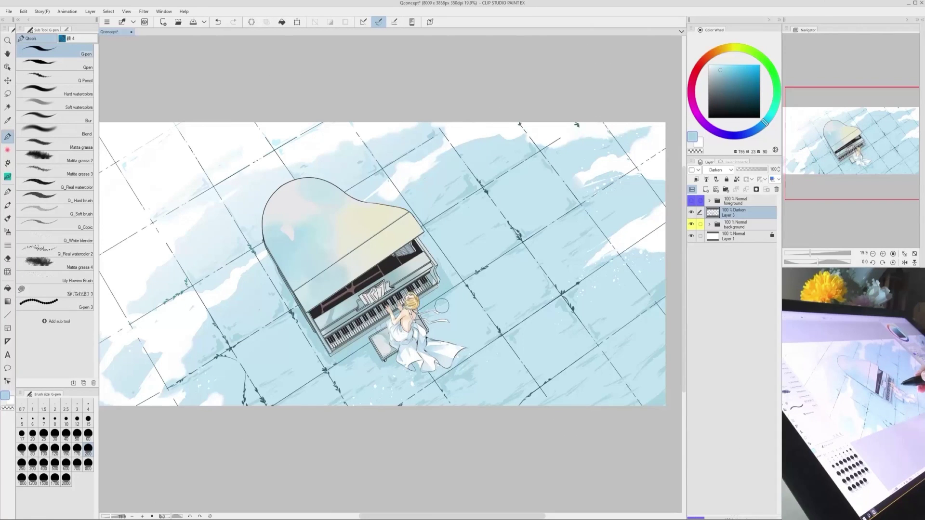
# Paint soft blue shadows on the water around the piano with Hard watercolors, undo the last stroke and reduce the brush size
pyautogui.click(58, 92)
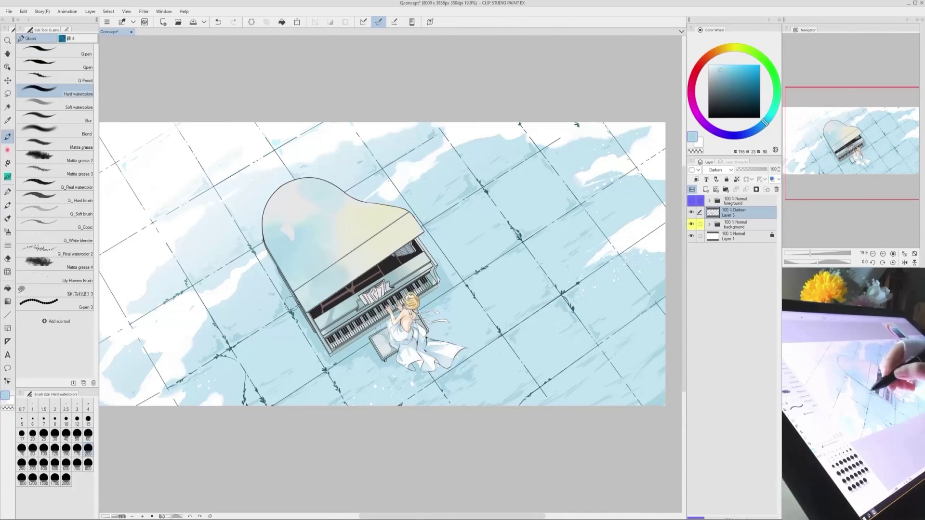
pyautogui.moveTo(290, 306); pyautogui.dragTo(328, 356)
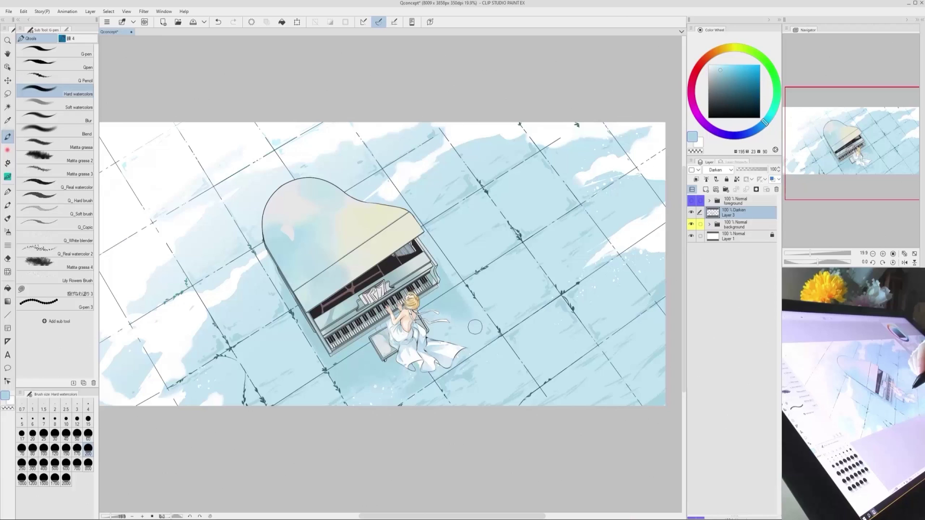
pyautogui.hotkey('ctrl', 'z')
pyautogui.press('[')
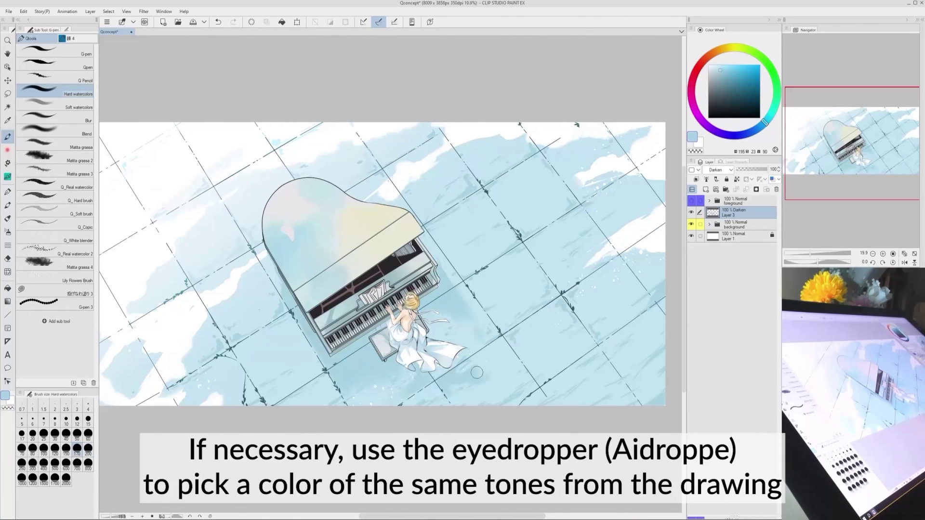
# Add more darker blue wave strokes across the water with the G-pen and Hard watercolors
pyautogui.press('i')
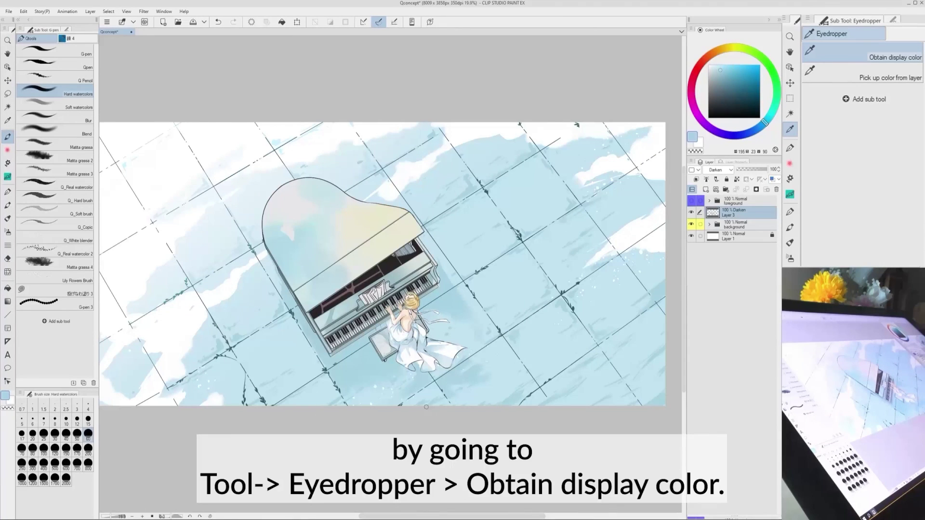
pyautogui.click(55, 51)
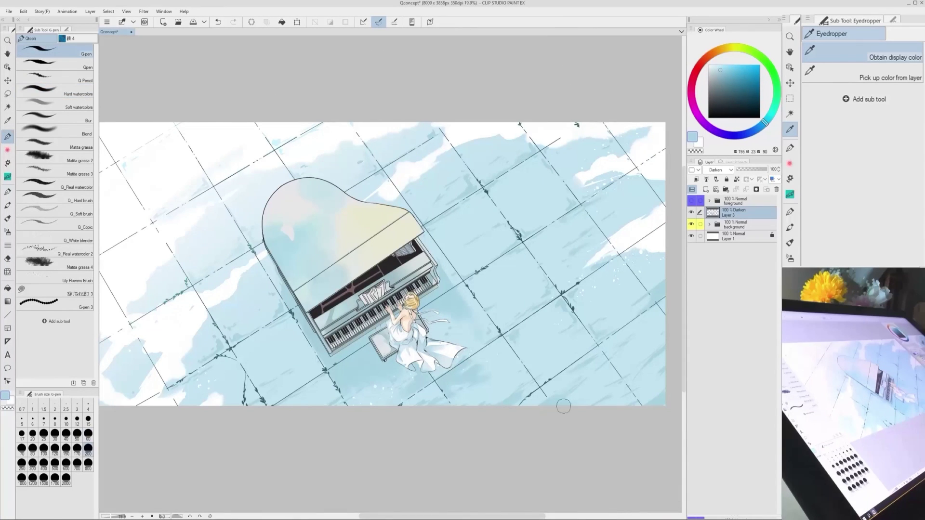
pyautogui.moveTo(502, 403); pyautogui.dragTo(497, 409)
pyautogui.click(55, 91)
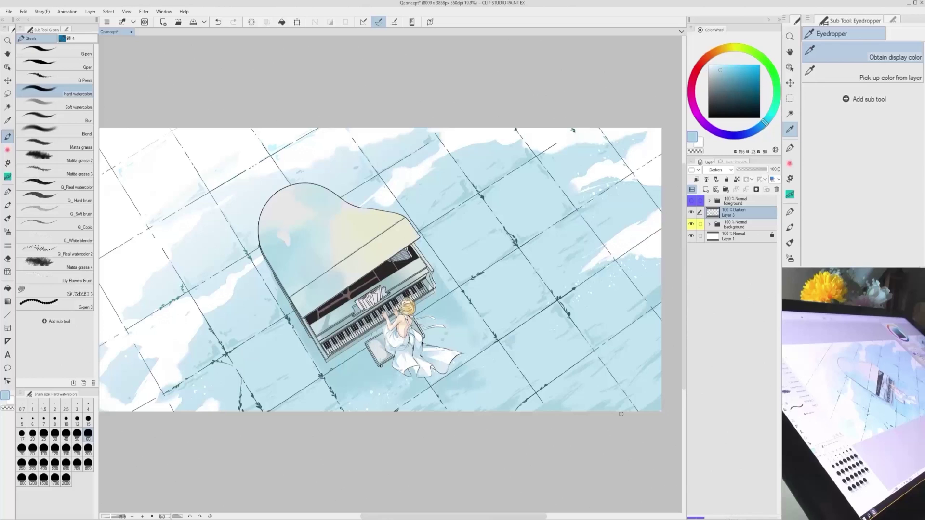
pyautogui.moveTo(426, 434); pyautogui.dragTo(451, 457)
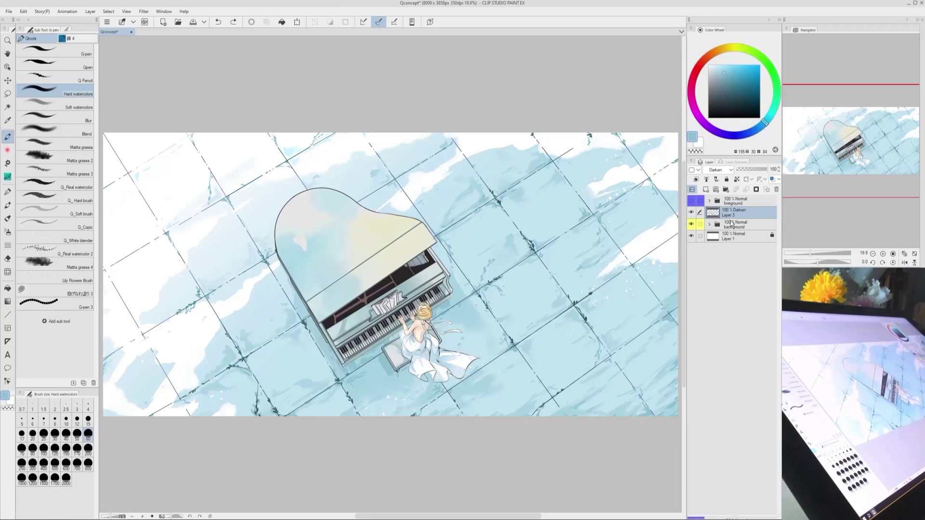
# Show the papers and petals layers in the background folder again
pyautogui.click(709, 225)
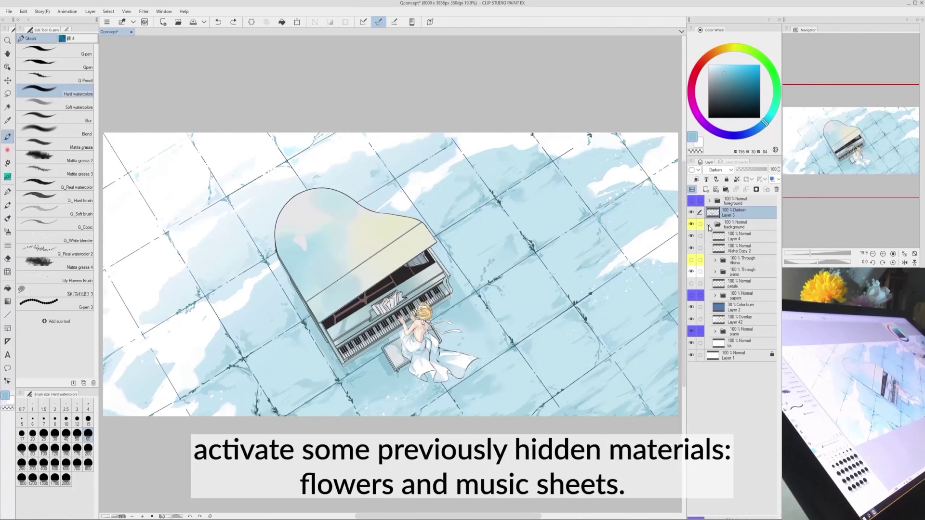
pyautogui.click(692, 296)
pyautogui.click(691, 284)
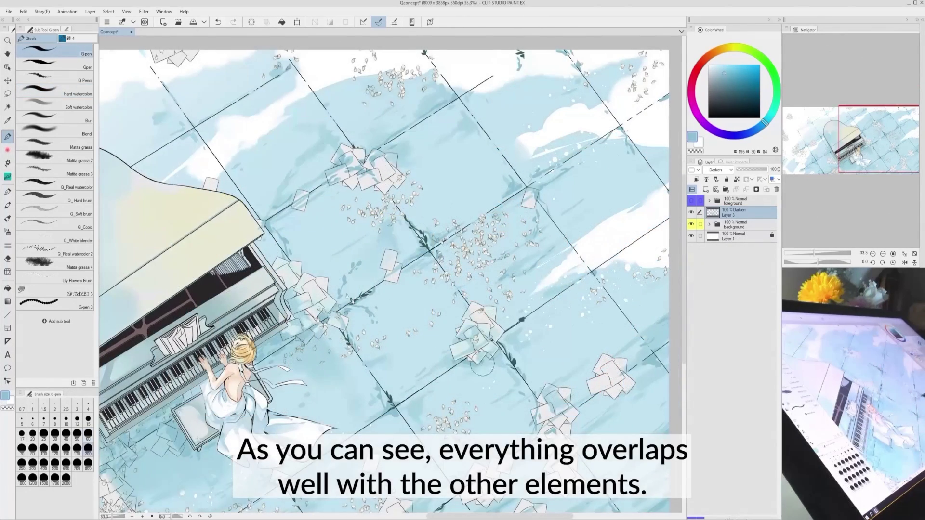
# Paint blue shadows with the G-pen on the music sheets and petals on the water to the right of the piano
pyautogui.moveTo(304, 343)
pyautogui.mouseDown()
pyautogui.moveTo(433, 336)
pyautogui.moveTo(465, 319)
pyautogui.mouseUp()
pyautogui.moveTo(443, 231); pyautogui.dragTo(452, 265)
pyautogui.moveTo(456, 215); pyautogui.dragTo(460, 279)
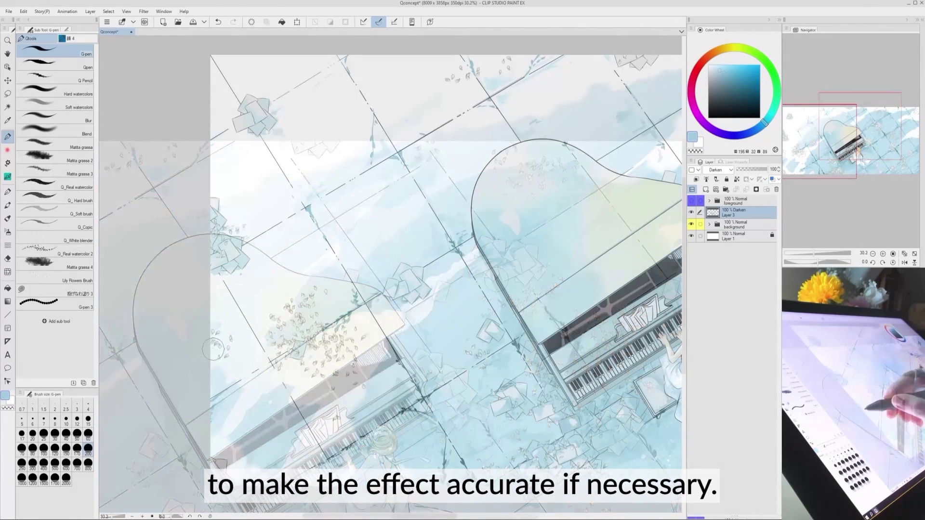
# Shade the music sheets and petals to the left of and below the piano with light blue G-pen strokes
pyautogui.moveTo(336, 363); pyautogui.dragTo(329, 367)
pyautogui.moveTo(460, 360); pyautogui.dragTo(424, 350)
pyautogui.moveTo(431, 424); pyautogui.dragTo(384, 403)
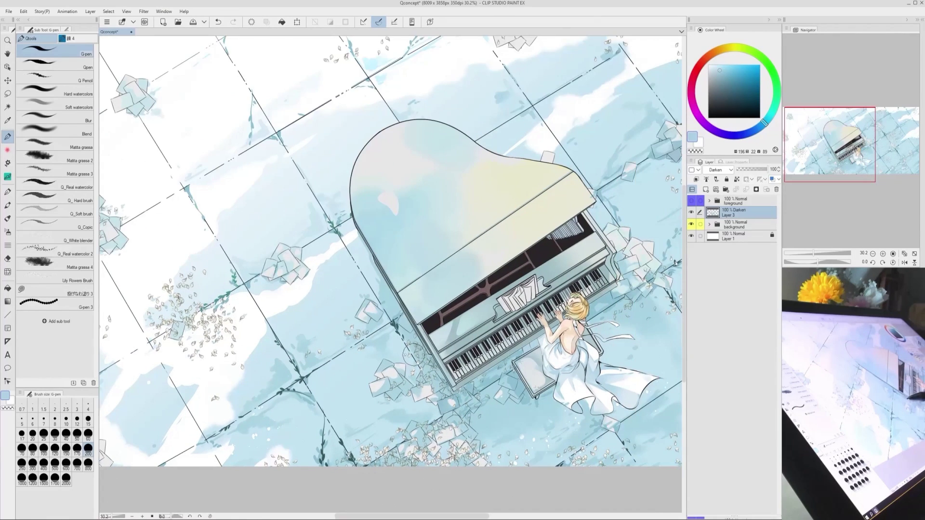
pyautogui.moveTo(367, 453); pyautogui.dragTo(354, 444)
pyautogui.moveTo(505, 381); pyautogui.dragTo(357, 402)
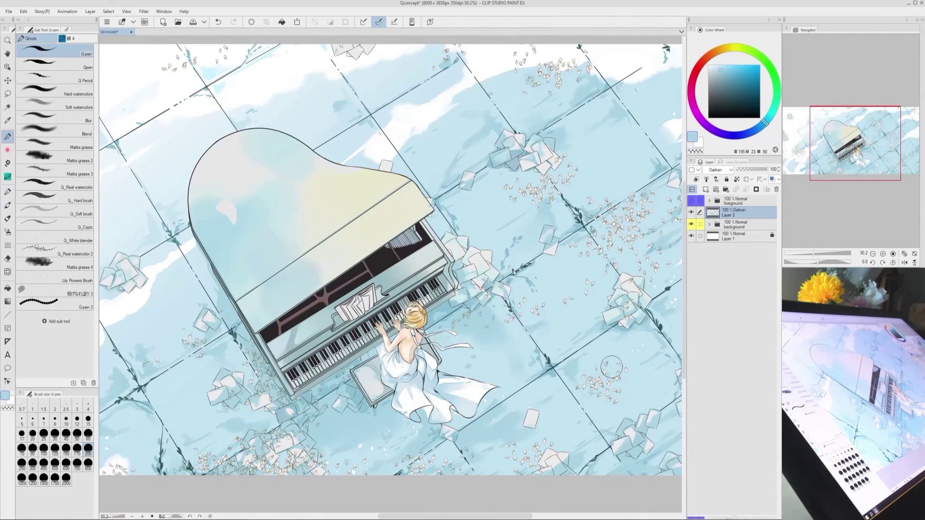
# Extend the blue shading around the scattered petals right of the piano, sampling a pale canvas colour for Hard watercolors
pyautogui.moveTo(584, 246); pyautogui.dragTo(543, 329)
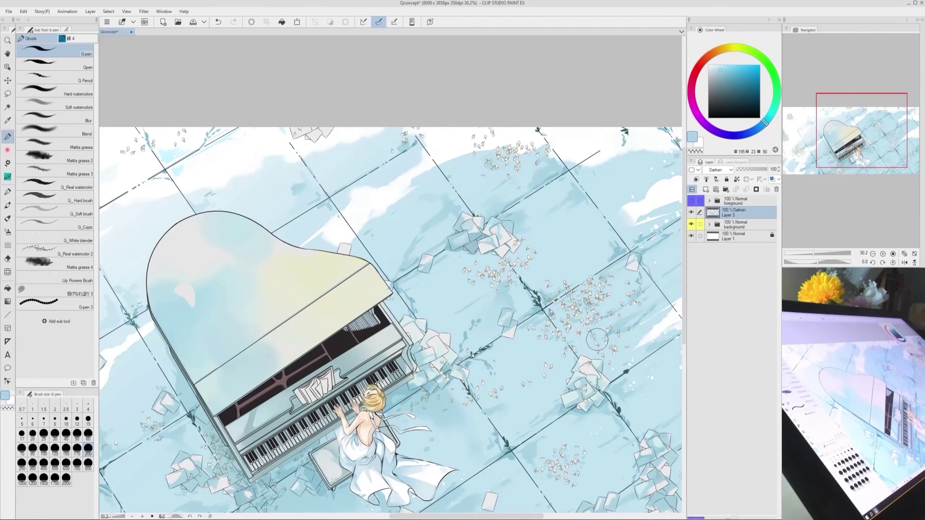
pyautogui.moveTo(622, 292); pyautogui.dragTo(593, 299)
pyautogui.keyDown('alt'); pyautogui.click(602, 270); pyautogui.keyUp('alt')
pyautogui.click(55, 91)
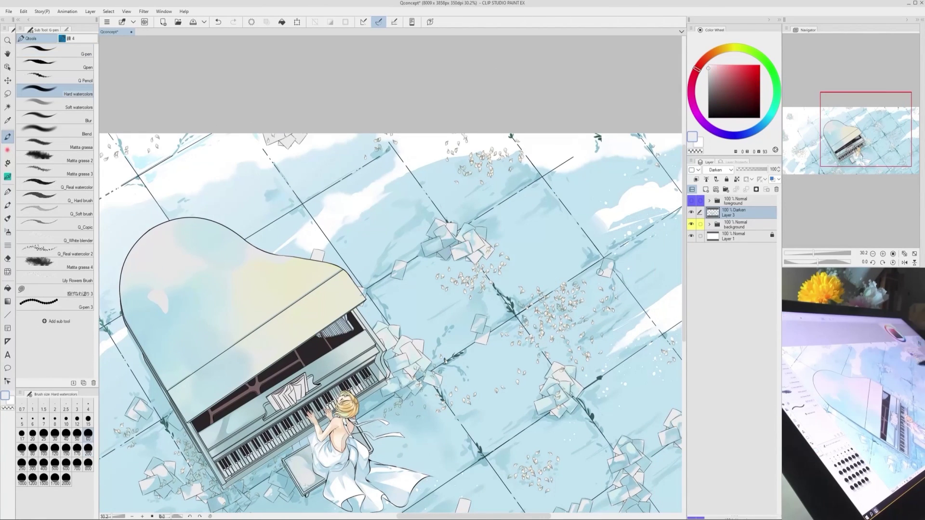
pyautogui.moveTo(502, 518)
pyautogui.mouseDown()
pyautogui.moveTo(451, 481)
pyautogui.moveTo(568, 420)
pyautogui.mouseUp()
# Sample a darker blue and deepen the shadows around the sheets and petals at the lower right with the G-pen at size 60
pyautogui.click(56, 51)
pyautogui.keyDown('alt'); pyautogui.click(487, 410); pyautogui.keyUp('alt')
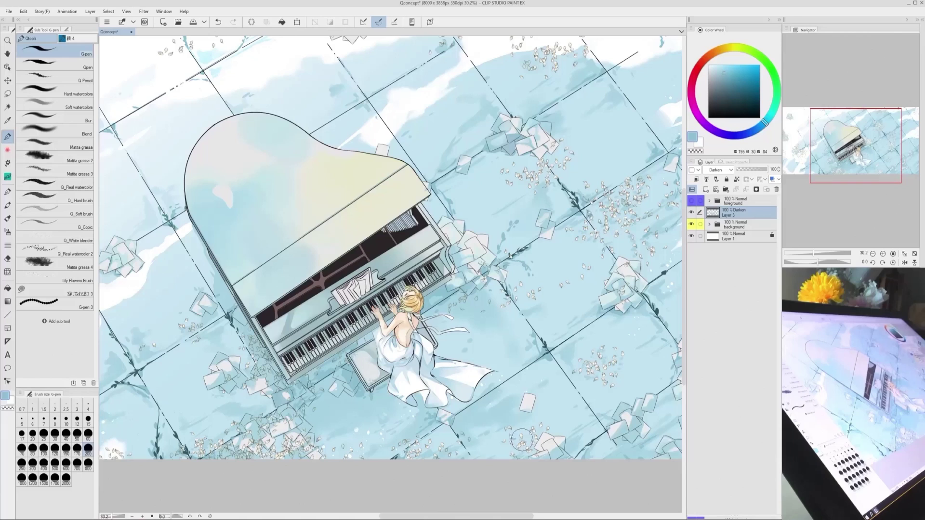
pyautogui.click(88, 435)
pyautogui.moveTo(600, 308); pyautogui.dragTo(622, 317)
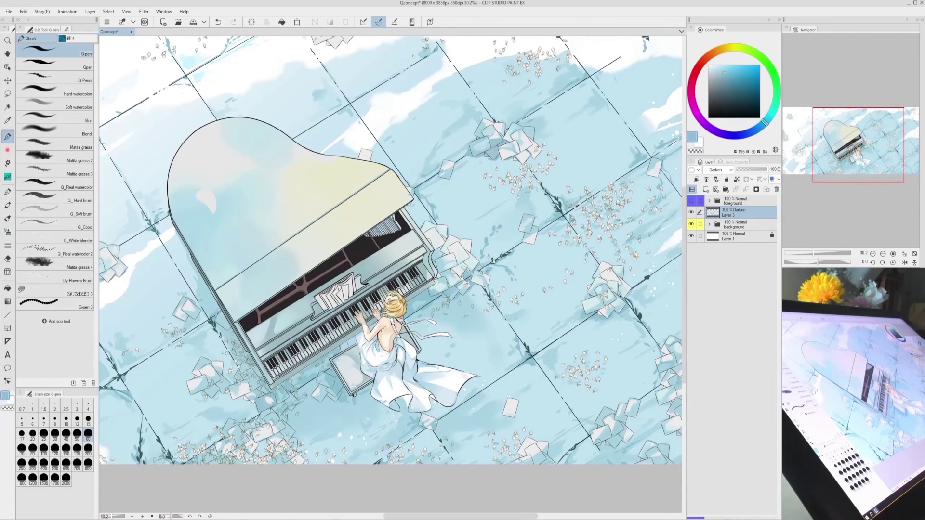
pyautogui.moveTo(612, 449); pyautogui.dragTo(529, 475)
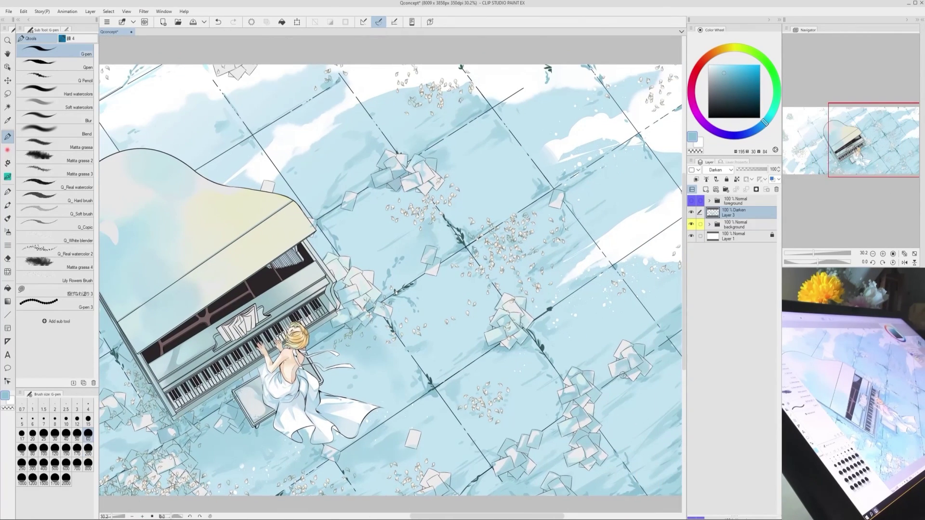
pyautogui.moveTo(678, 348); pyautogui.dragTo(664, 383)
# Refine the shadows around the sheets and petals above the piano's right side with sampled blues and the G-pen enlarged to 120
pyautogui.moveTo(409, 236)
pyautogui.mouseDown()
pyautogui.moveTo(529, 280)
pyautogui.moveTo(548, 299)
pyautogui.mouseUp()
pyautogui.keyDown('alt'); pyautogui.click(495, 286); pyautogui.keyUp('alt')
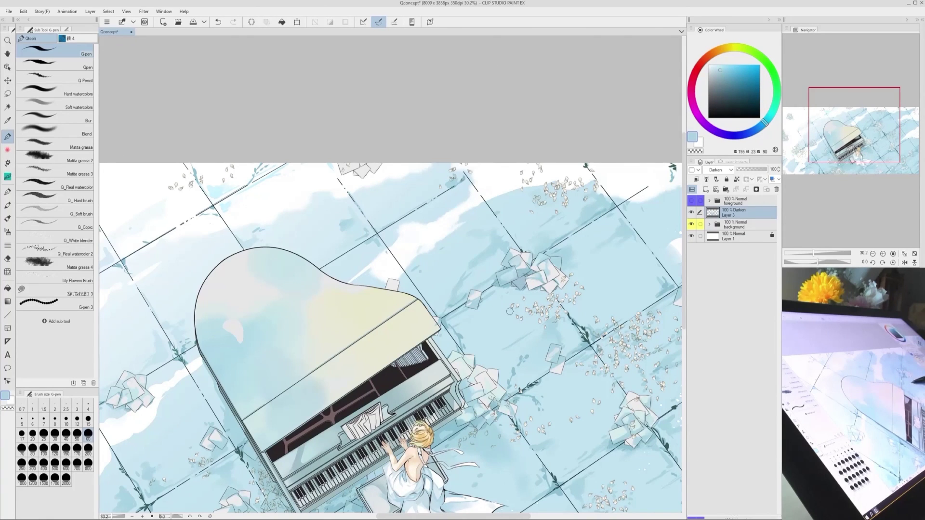
pyautogui.press(']')
pyautogui.press(']')
pyautogui.press(']')
pyautogui.press(']')
pyautogui.keyDown('alt'); pyautogui.click(445, 322); pyautogui.keyUp('alt')
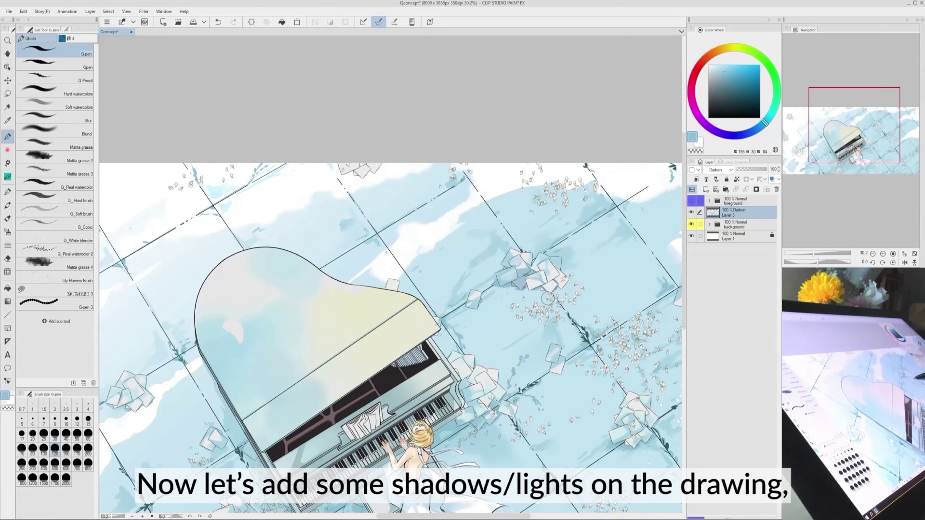
pyautogui.moveTo(547, 299); pyautogui.dragTo(564, 293)
pyautogui.keyDown('alt'); pyautogui.click(454, 314); pyautogui.keyUp('alt')
pyautogui.moveTo(452, 315); pyautogui.dragTo(473, 310)
pyautogui.keyDown('alt'); pyautogui.click(474, 310); pyautogui.keyUp('alt')
pyautogui.moveTo(427, 274)
pyautogui.mouseDown()
pyautogui.moveTo(396, 288)
pyautogui.moveTo(308, 279)
pyautogui.moveTo(293, 424)
pyautogui.mouseUp()
pyautogui.press('b')
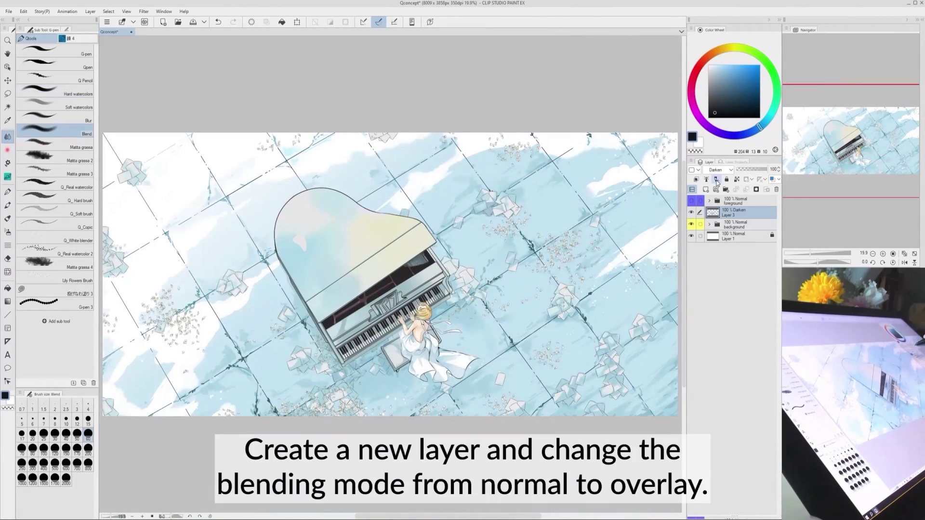
# Create a new layer above the Darken layer and set its blending mode to Overlay
pyautogui.click(706, 190)
pyautogui.click(716, 170)
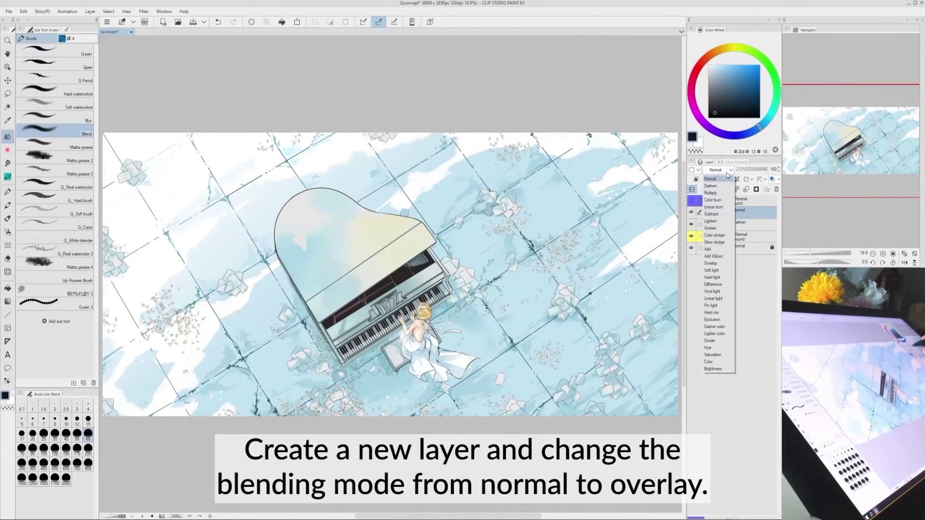
pyautogui.click(717, 261)
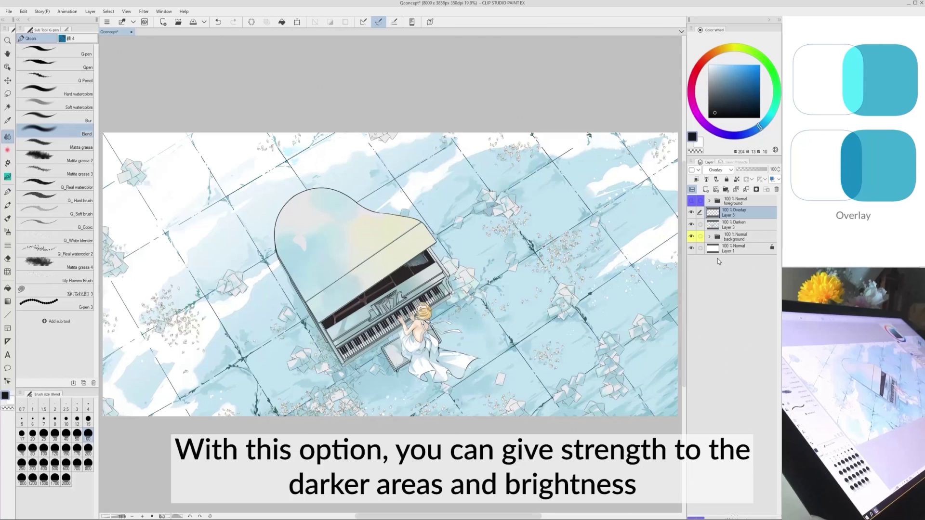
# Strengthen the blue tones of the piano lid and keyboard with dark navy Hard watercolors, softening the lid with Blend at size 400
pyautogui.click(720, 105)
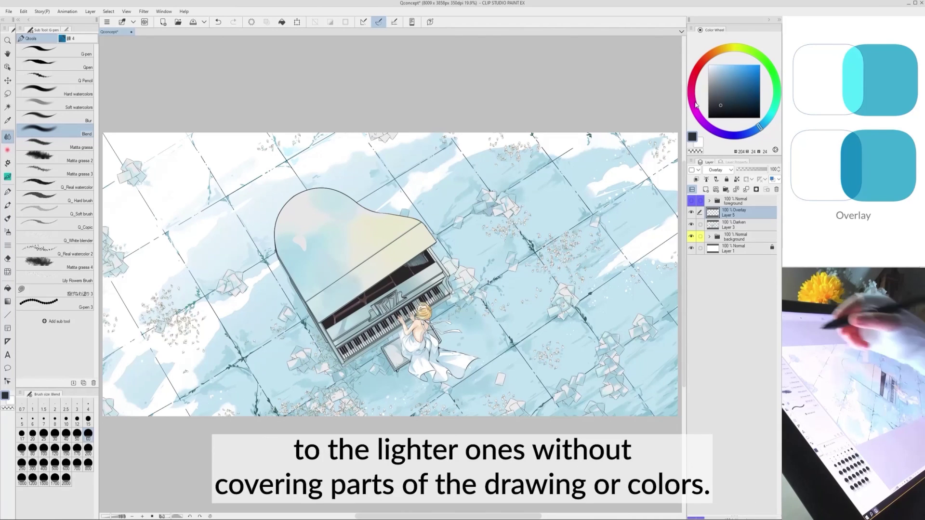
pyautogui.click(56, 91)
pyautogui.moveTo(327, 293)
pyautogui.mouseDown()
pyautogui.moveTo(333, 275)
pyautogui.moveTo(343, 291)
pyautogui.mouseUp()
pyautogui.moveTo(314, 268)
pyautogui.mouseDown()
pyautogui.moveTo(302, 256)
pyautogui.moveTo(296, 269)
pyautogui.moveTo(283, 251)
pyautogui.mouseUp()
pyautogui.moveTo(336, 288); pyautogui.dragTo(346, 276)
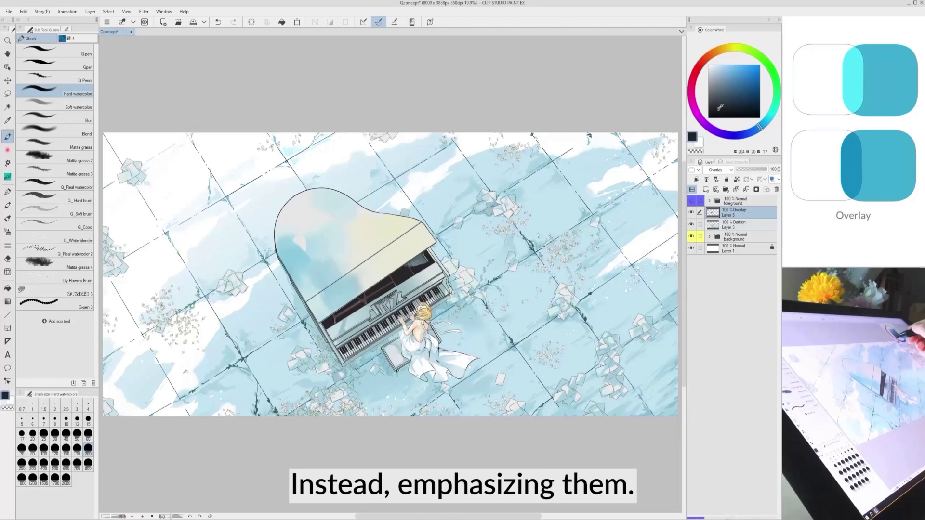
pyautogui.moveTo(340, 332); pyautogui.dragTo(364, 323)
pyautogui.moveTo(419, 277); pyautogui.dragTo(408, 292)
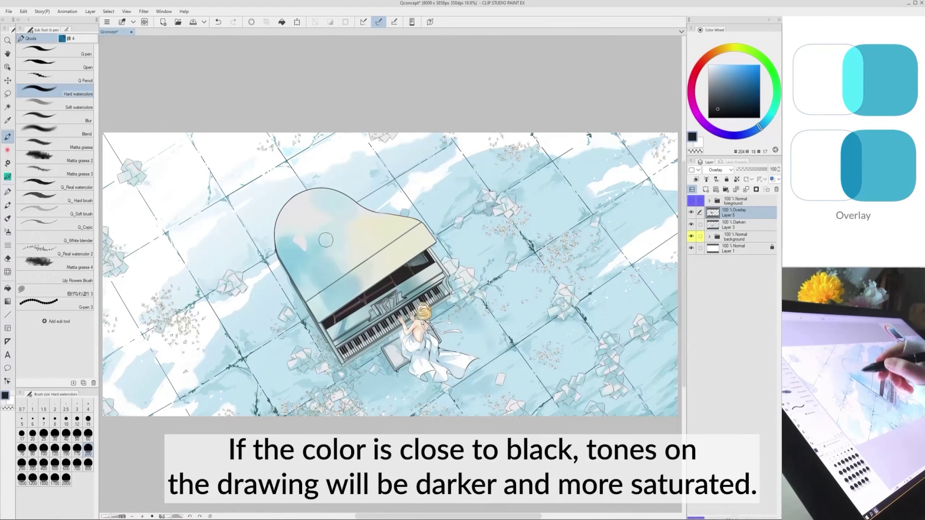
pyautogui.click(56, 131)
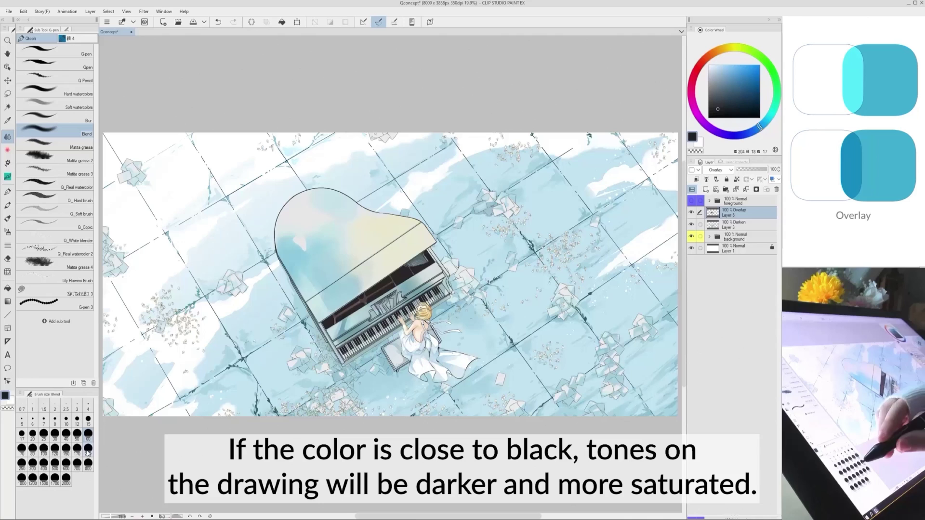
pyautogui.click(43, 464)
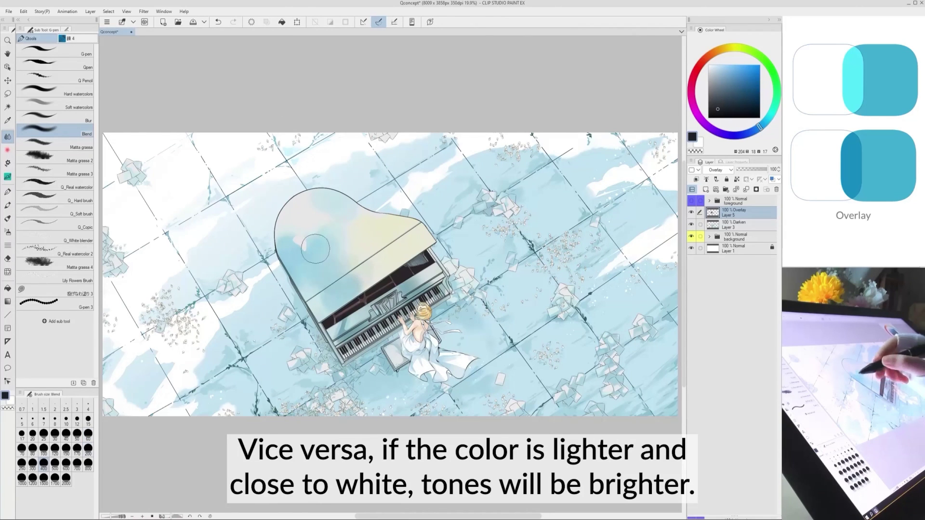
# Deepen the shadows along the piano's keyboard and inner edges with Hard watercolors, reducing the brush size to 60
pyautogui.click(56, 91)
pyautogui.moveTo(352, 342); pyautogui.dragTo(399, 316)
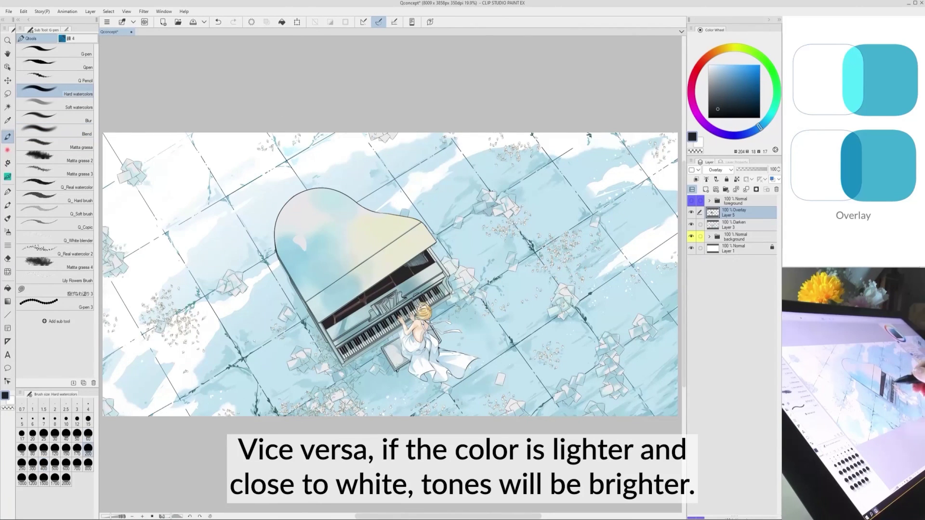
pyautogui.moveTo(415, 262); pyautogui.dragTo(420, 261)
pyautogui.click(88, 434)
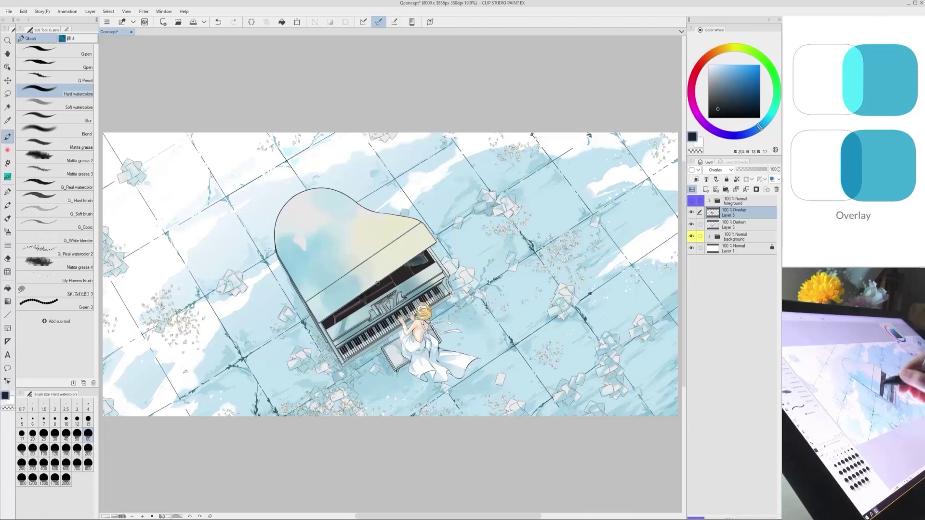
pyautogui.hotkey('ctrl', 'z')
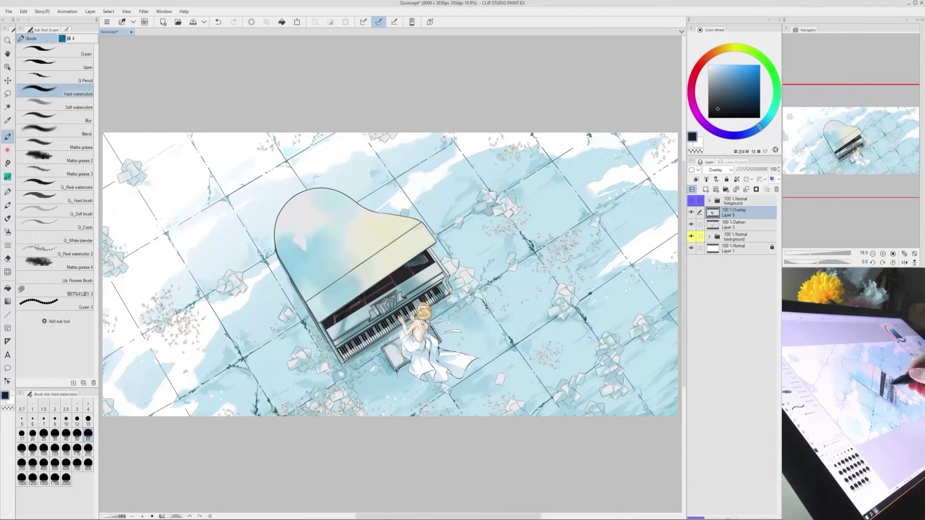
pyautogui.moveTo(436, 287); pyautogui.dragTo(447, 277)
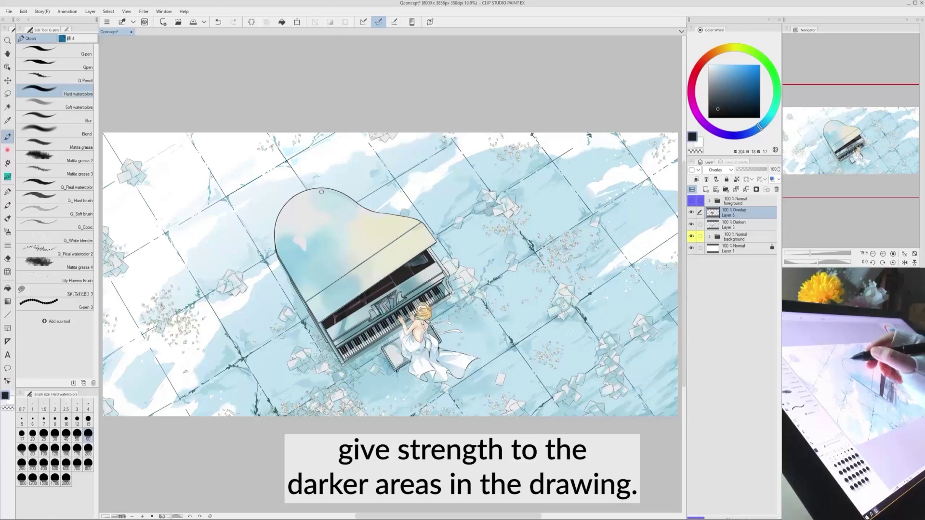
# Brighten the upper-left curve of the piano lid with near-white, using Hard watercolors enlarged to 200 and the G-pen
pyautogui.press(']')
pyautogui.press(']')
pyautogui.press(']')
pyautogui.press(']')
pyautogui.press(']')
pyautogui.press(']')
pyautogui.press(']')
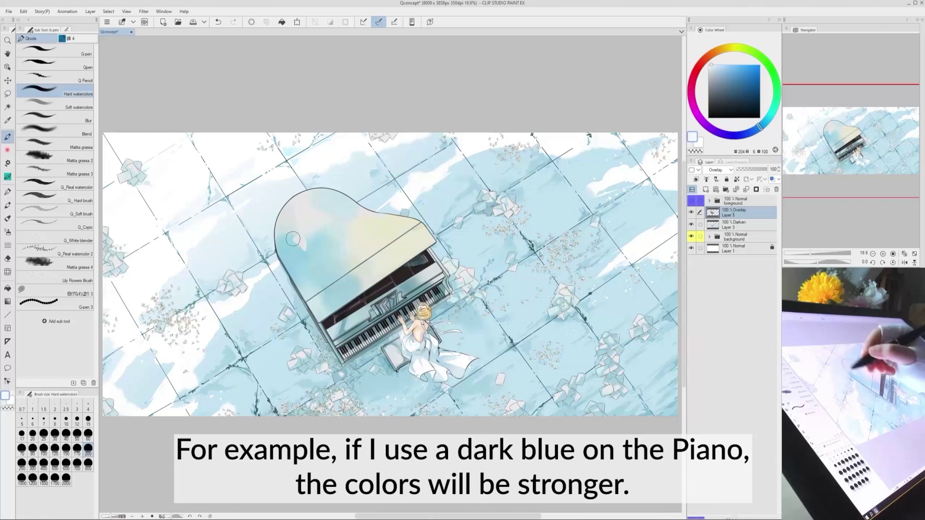
pyautogui.click(55, 50)
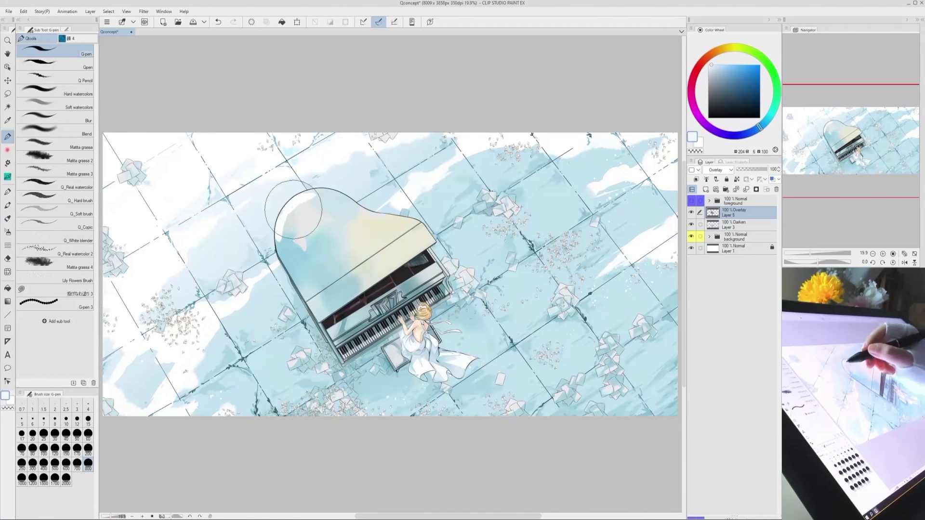
pyautogui.click(55, 91)
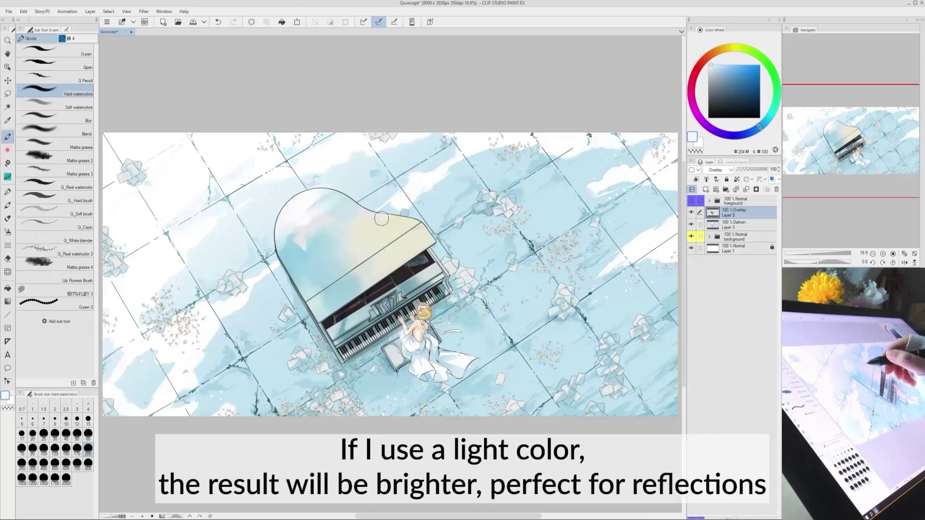
# Add near-white reflections to the right part of the piano lid and its folded edge with Hard watercolors, Blend and the G-pen
pyautogui.moveTo(381, 218)
pyautogui.mouseDown()
pyautogui.moveTo(417, 234)
pyautogui.moveTo(405, 241)
pyautogui.mouseUp()
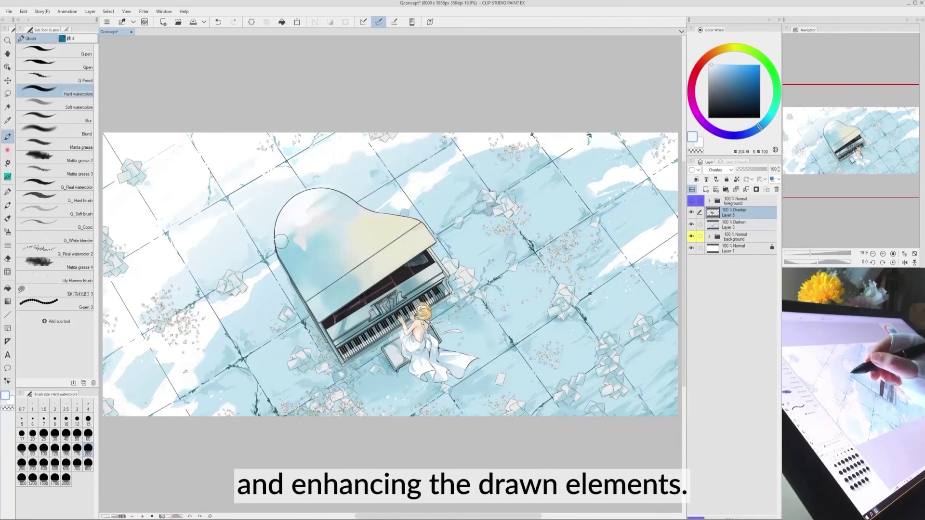
pyautogui.moveTo(378, 223)
pyautogui.mouseDown()
pyautogui.moveTo(382, 241)
pyautogui.moveTo(420, 233)
pyautogui.moveTo(408, 229)
pyautogui.moveTo(415, 225)
pyautogui.moveTo(423, 238)
pyautogui.moveTo(404, 223)
pyautogui.moveTo(412, 241)
pyautogui.mouseUp()
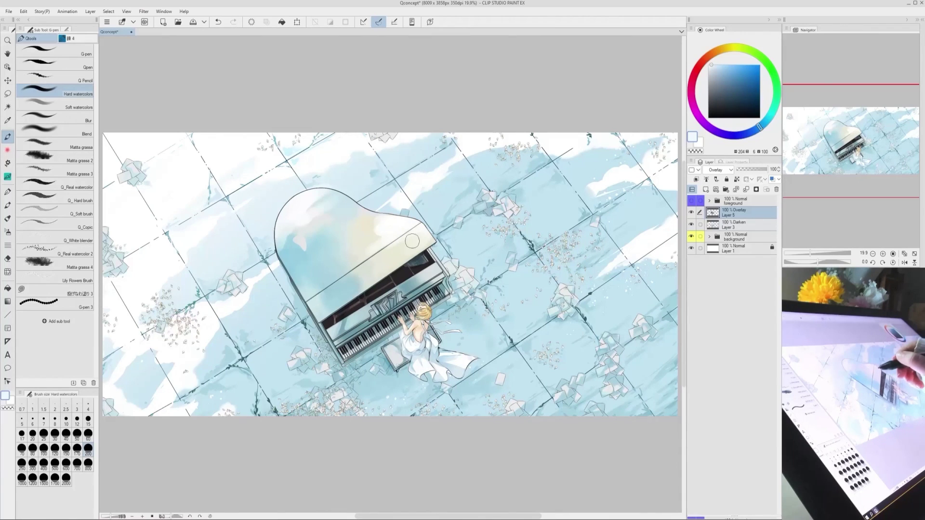
pyautogui.press('j')
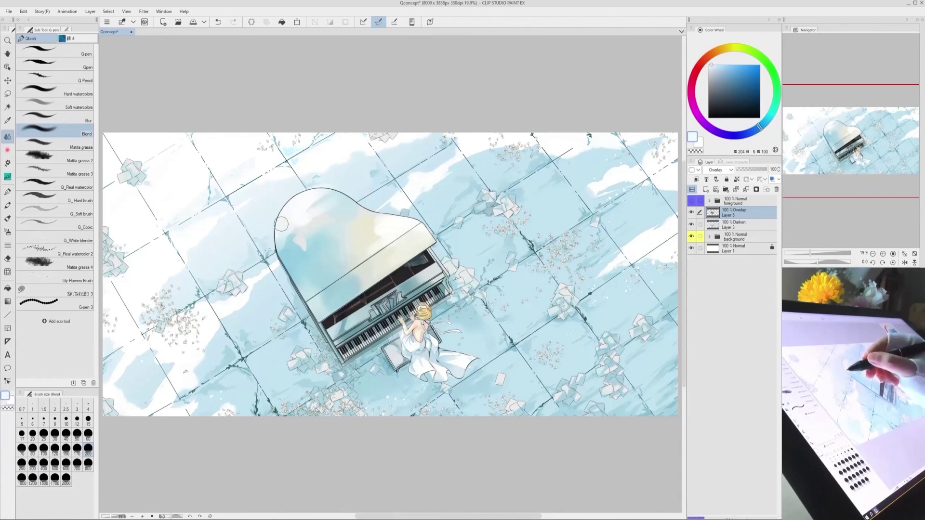
pyautogui.press('p')
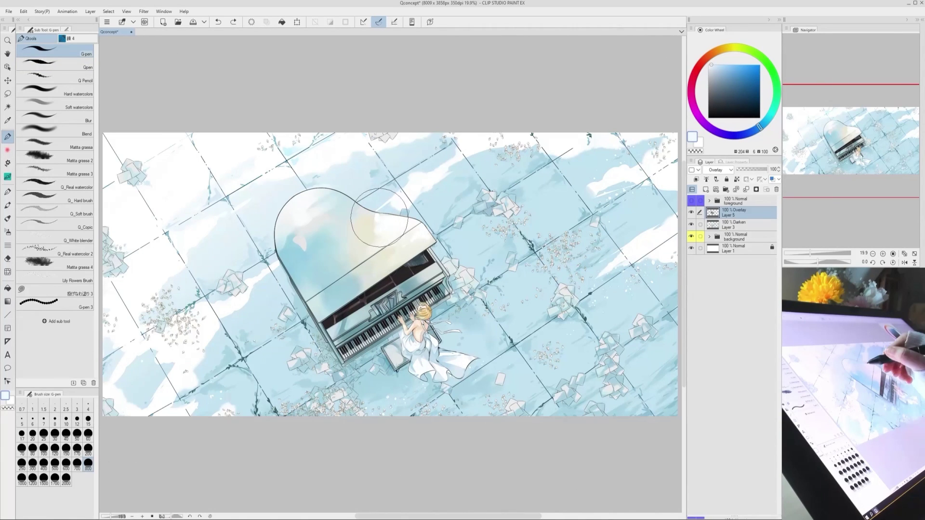
pyautogui.moveTo(378, 229); pyautogui.dragTo(370, 248)
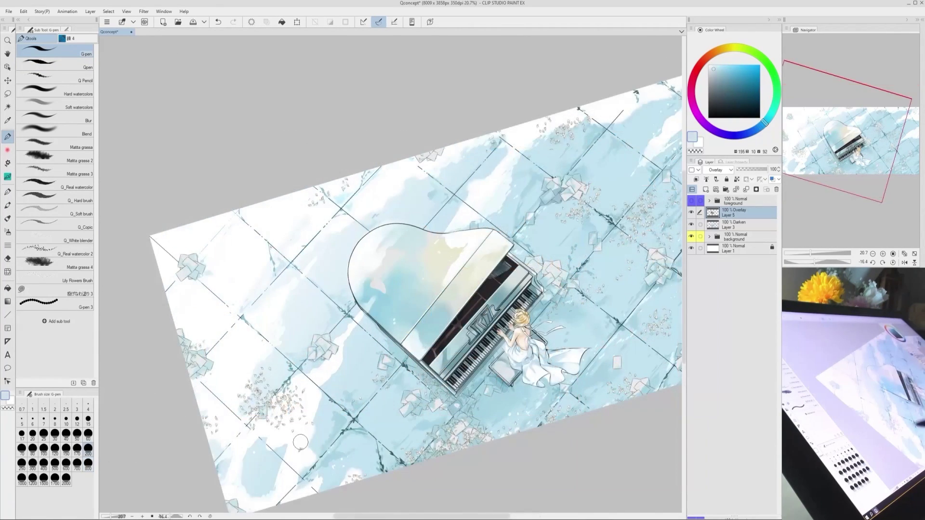
# Paint pale blue light strokes on the water below and left of the piano with the G-pen at size 200
pyautogui.hotkey('ctrl', '@')
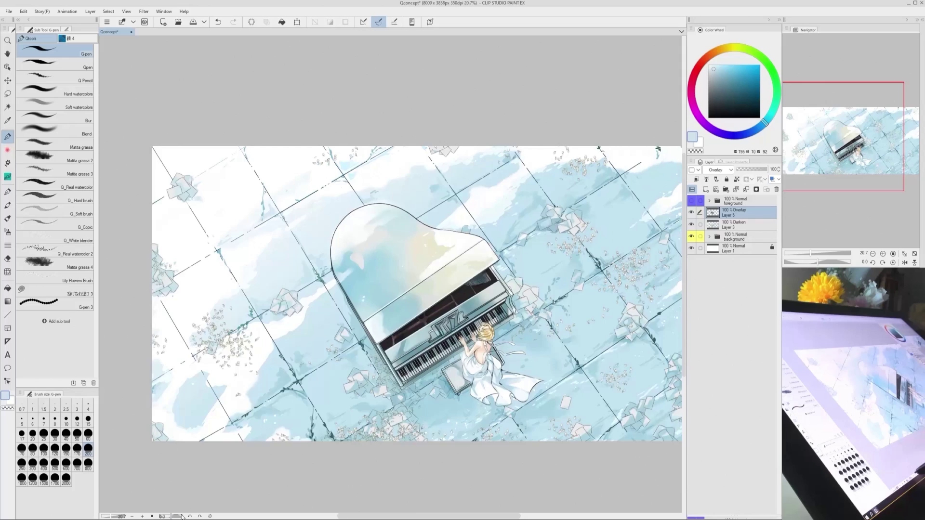
pyautogui.moveTo(290, 444); pyautogui.dragTo(378, 471)
pyautogui.moveTo(351, 476); pyautogui.dragTo(327, 461)
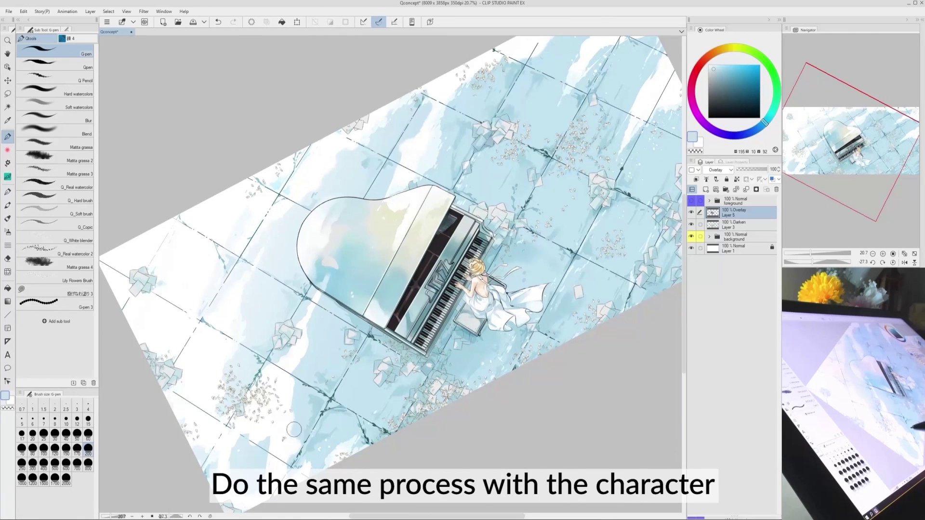
pyautogui.hotkey('ctrl', '@')
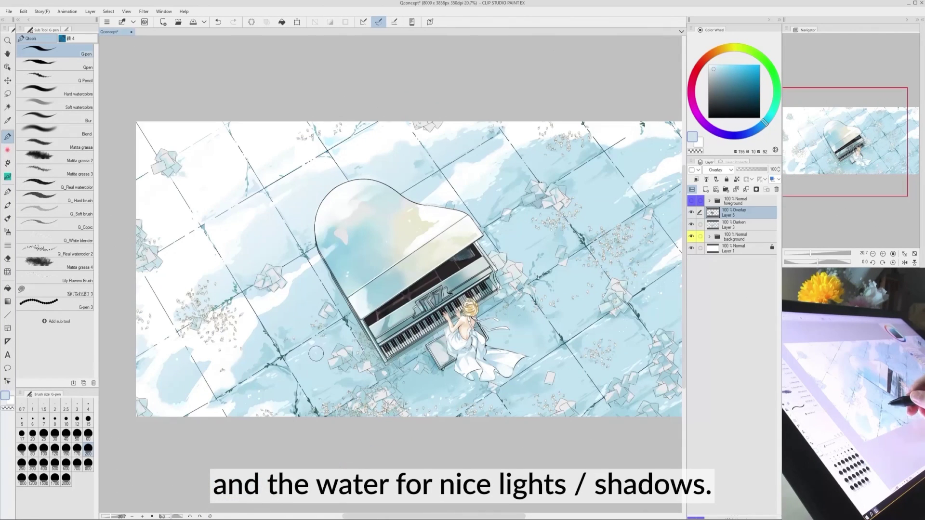
# Add pale blue G-pen highlights to the water and waves around the sheets on the piano's right side
pyautogui.moveTo(525, 253); pyautogui.dragTo(495, 265)
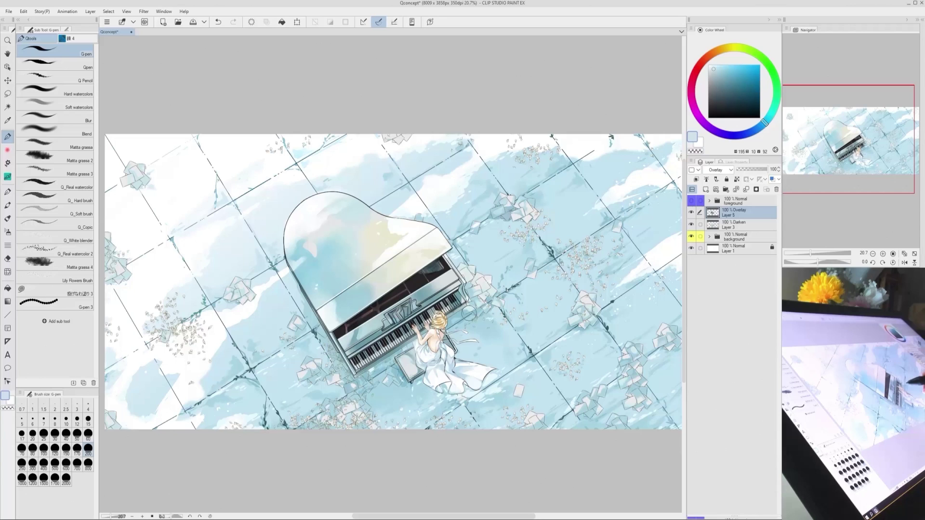
pyautogui.moveTo(562, 411); pyautogui.dragTo(551, 414)
pyautogui.moveTo(643, 369); pyautogui.dragTo(600, 382)
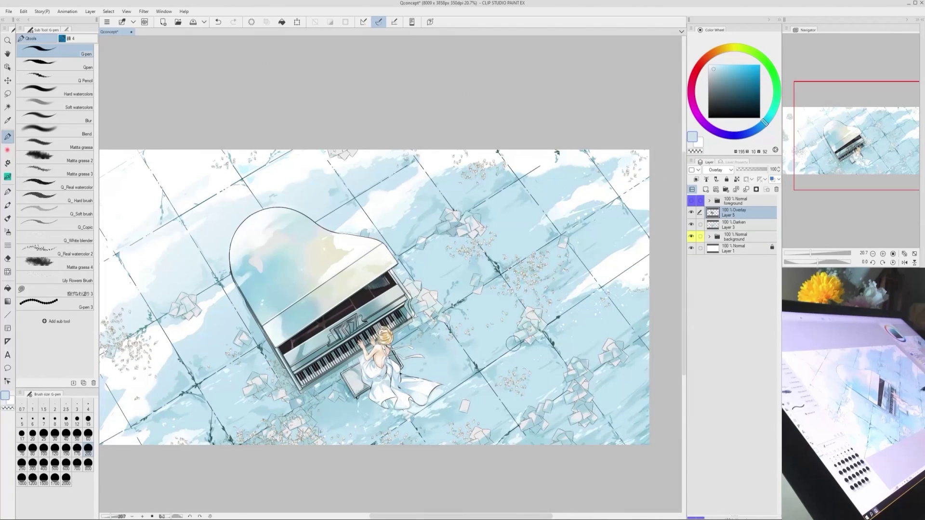
pyautogui.moveTo(465, 241); pyautogui.dragTo(496, 268)
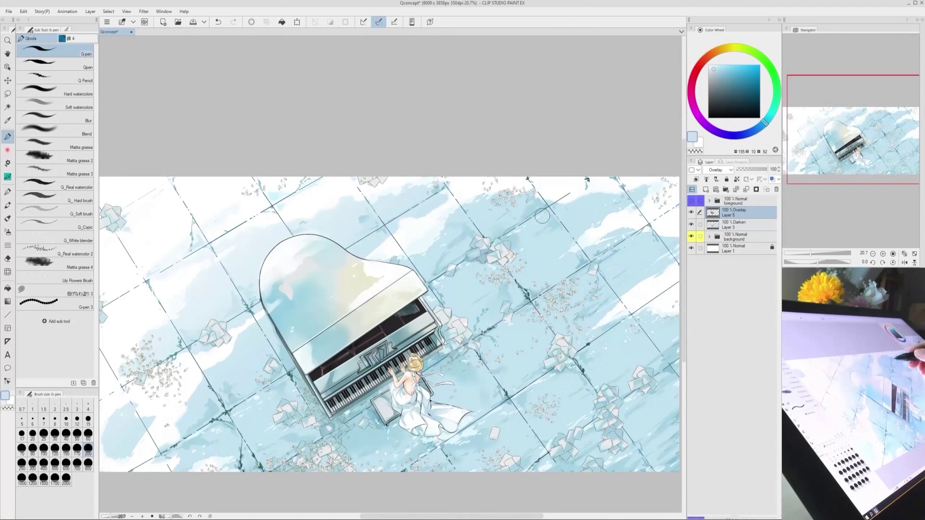
pyautogui.moveTo(500, 353); pyautogui.dragTo(500, 345)
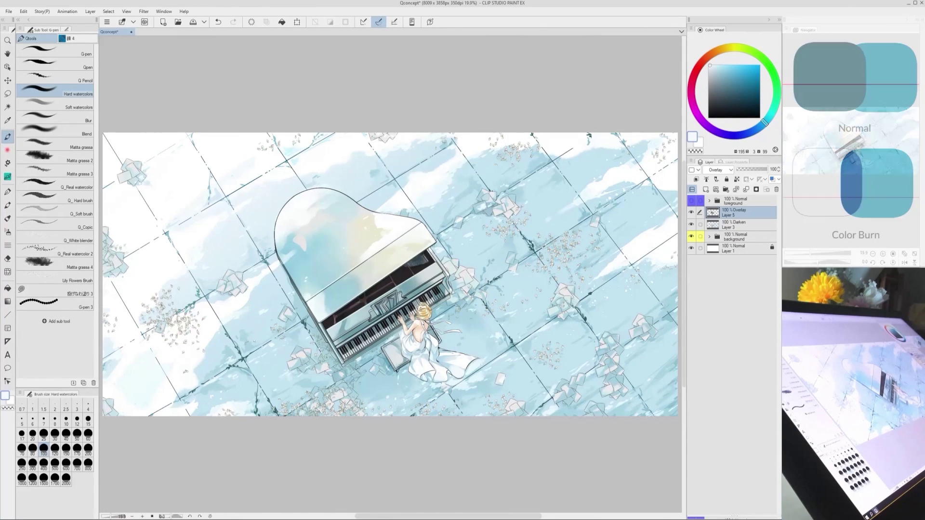
# Create a new layer above the Overlay layer and set its blending mode to Color burn
pyautogui.click(705, 191)
pyautogui.click(718, 170)
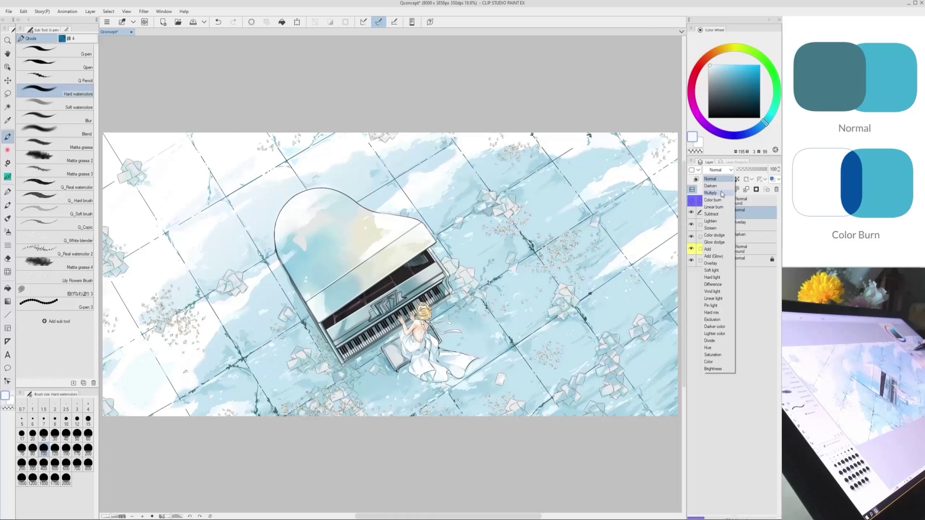
pyautogui.click(718, 203)
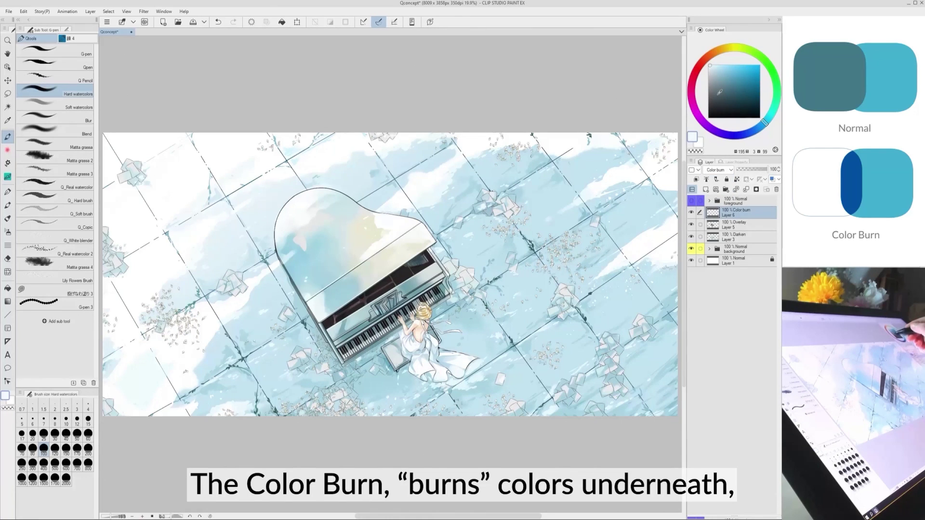
pyautogui.moveTo(722, 98); pyautogui.dragTo(721, 99)
pyautogui.hotkey('ctrl', '+')
pyautogui.hotkey('ctrl', 'z')
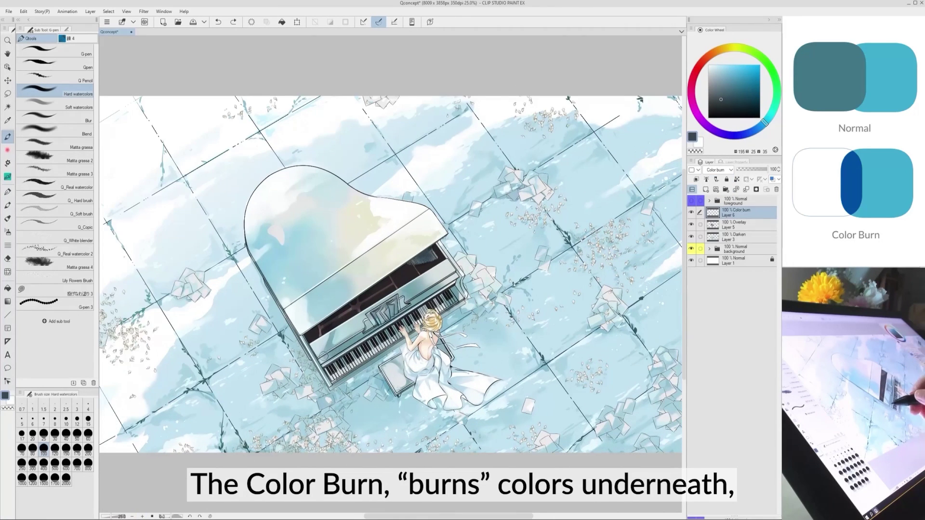
pyautogui.moveTo(327, 356); pyautogui.dragTo(370, 338)
pyautogui.press('j')
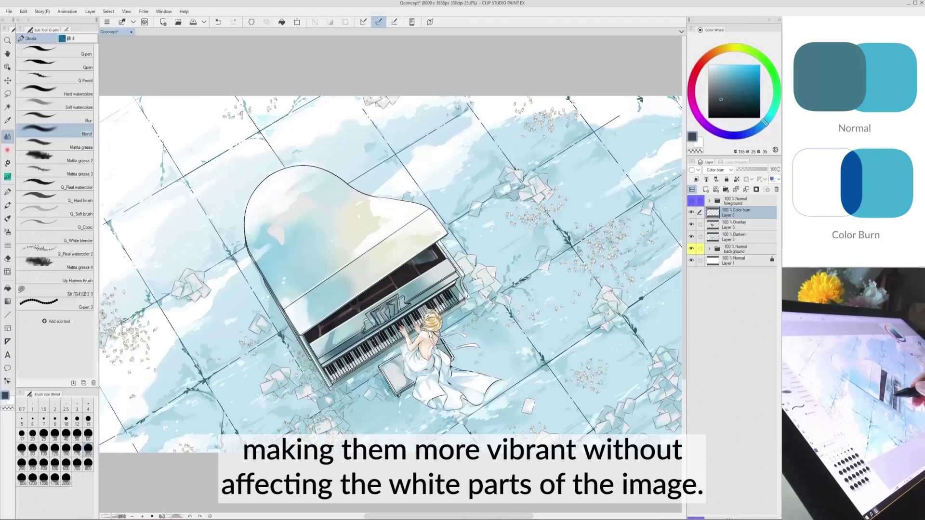
pyautogui.click(111, 517)
pyautogui.moveTo(111, 517); pyautogui.dragTo(112, 517)
pyautogui.hotkey('ctrl', 'z')
pyautogui.press('p')
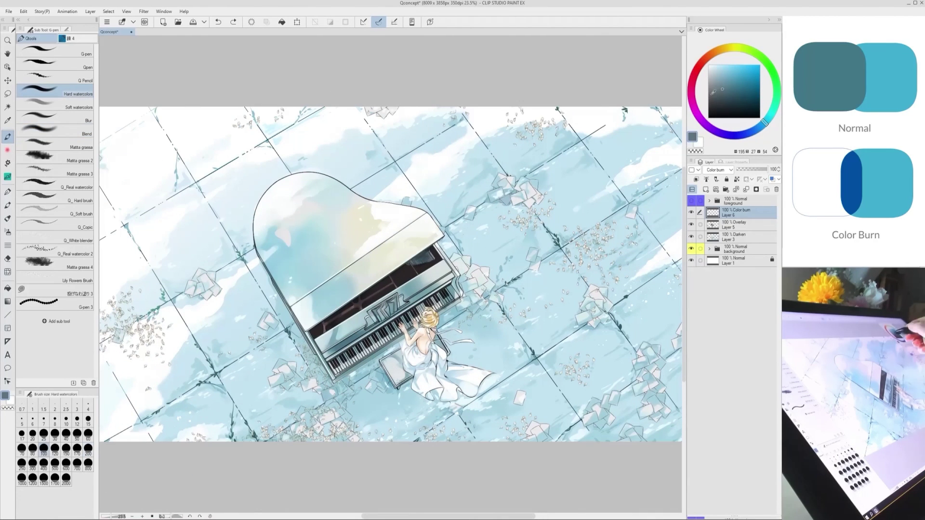
# Intensify the blue area at the centre of the piano lid with greyish-blue Hard watercolors, smoothing the stroke with Blend
pyautogui.click(721, 89)
pyautogui.click(714, 94)
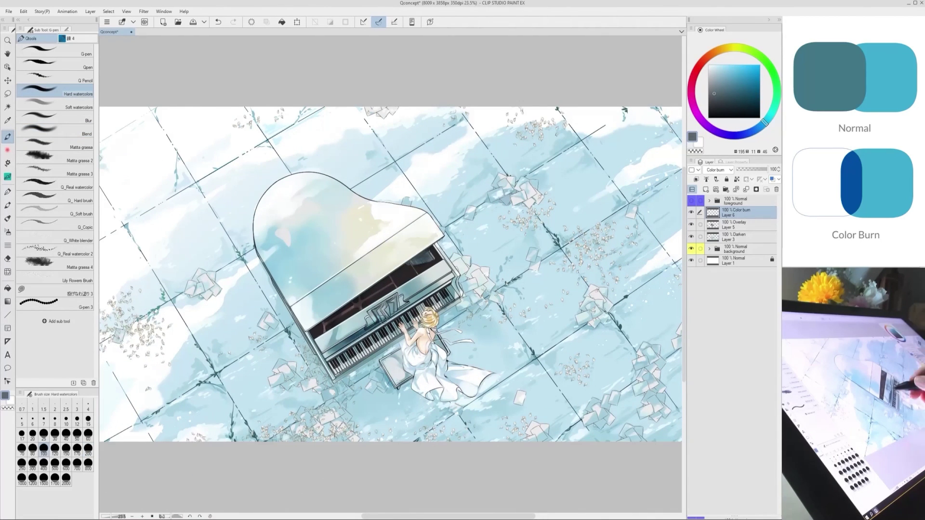
pyautogui.hotkey('ctrl', 'z')
pyautogui.moveTo(332, 282); pyautogui.dragTo(325, 313)
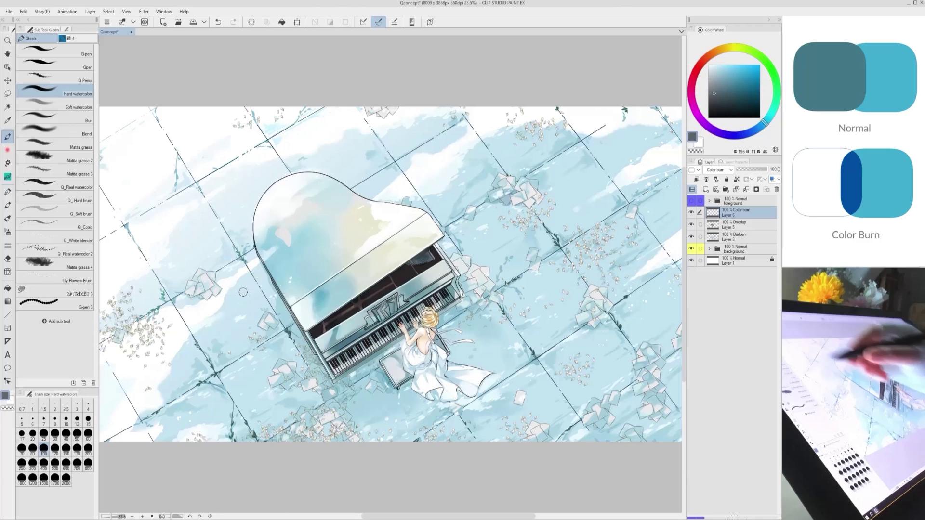
pyautogui.press('j')
pyautogui.click(55, 91)
pyautogui.click(712, 90)
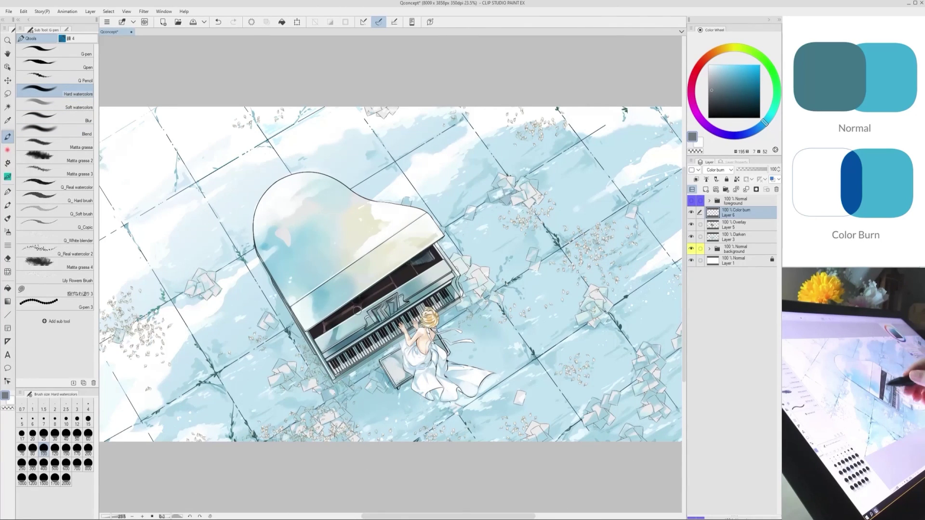
pyautogui.hotkey('ctrl', '+')
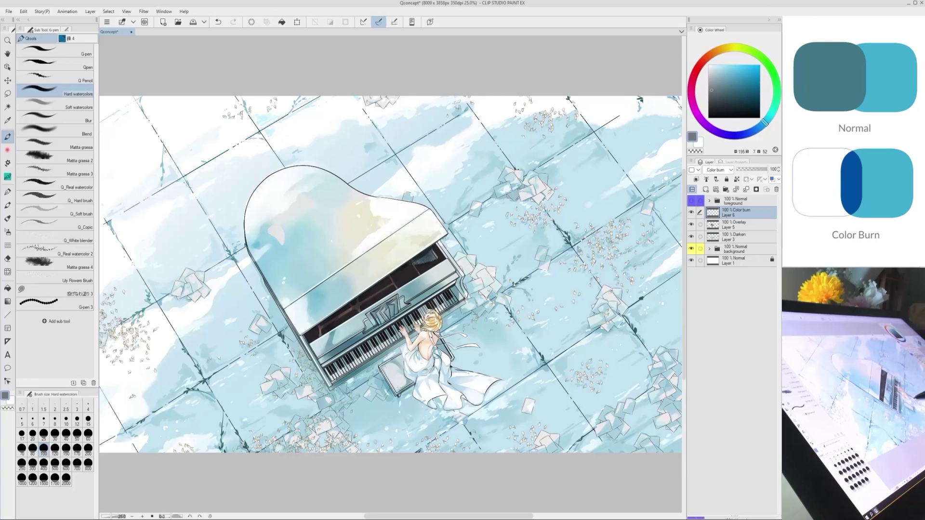
# Show the foreground folder and create a Through-mode folder above it containing a new raster layer set to Multiply
pyautogui.hotkey('ctrl', '+')
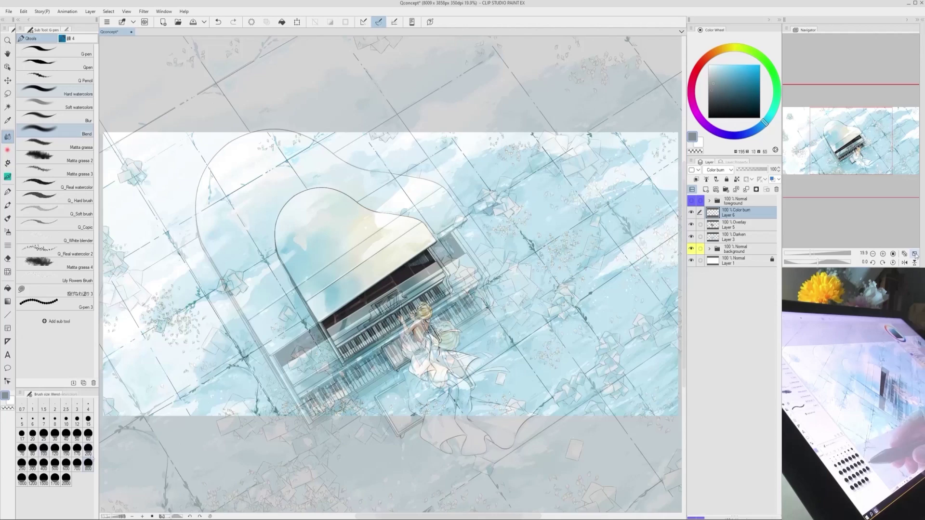
pyautogui.click(693, 201)
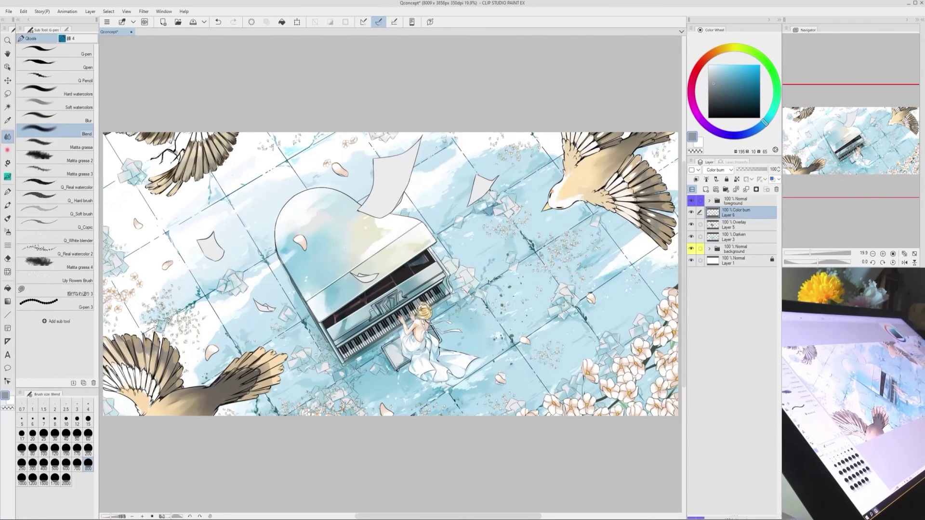
pyautogui.click(742, 201)
pyautogui.click(726, 189)
pyautogui.click(730, 170)
pyautogui.click(730, 178)
pyautogui.click(705, 189)
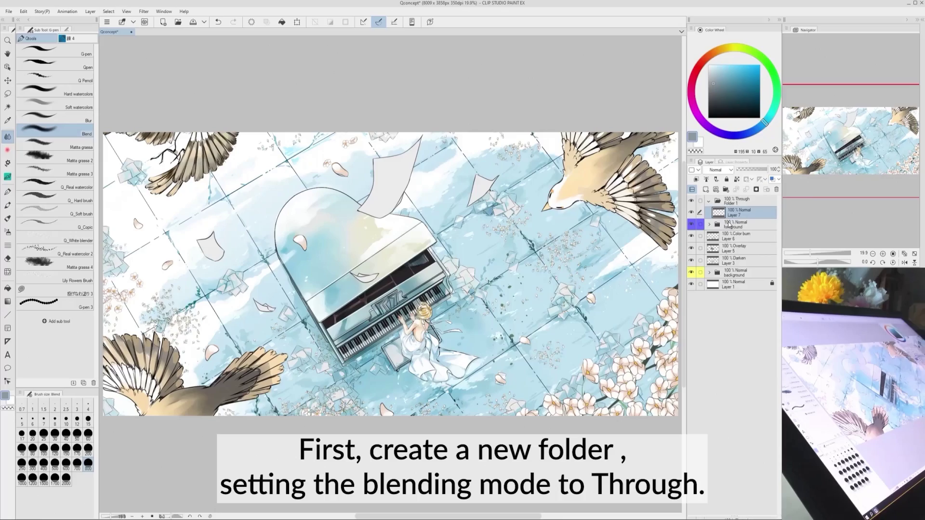
pyautogui.click(718, 170)
pyautogui.click(720, 190)
# Shade the woman's blonde hair on the Multiply layer with orange-brown strokes of a smaller G-pen
pyautogui.scroll(5, 392, 274)
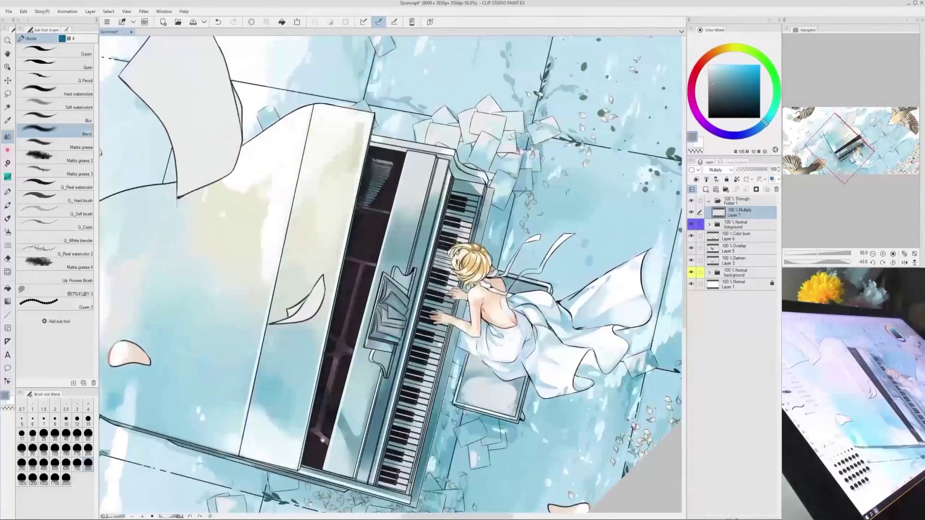
pyautogui.click(142, 517)
pyautogui.click(142, 517)
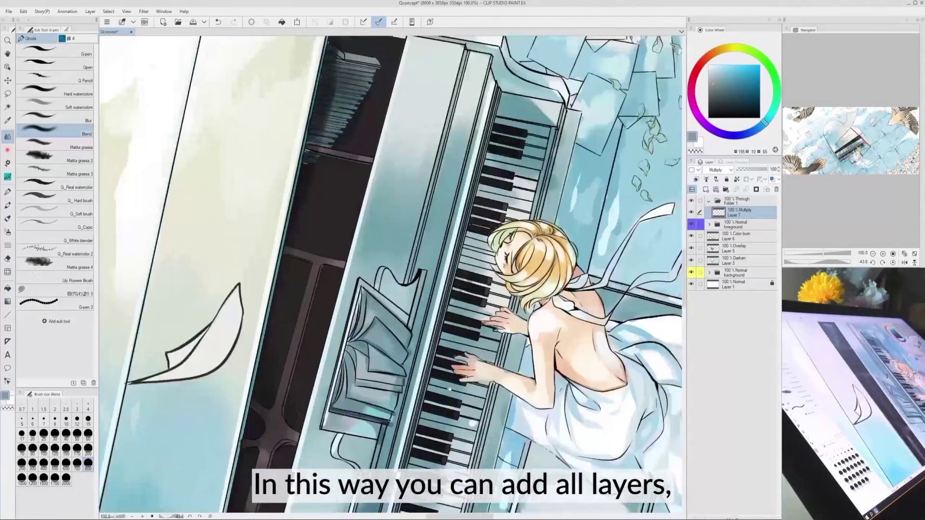
pyautogui.press('p')
pyautogui.keyDown('alt'); pyautogui.click(494, 254); pyautogui.keyUp('alt')
pyautogui.moveTo(494, 258); pyautogui.dragTo(506, 298)
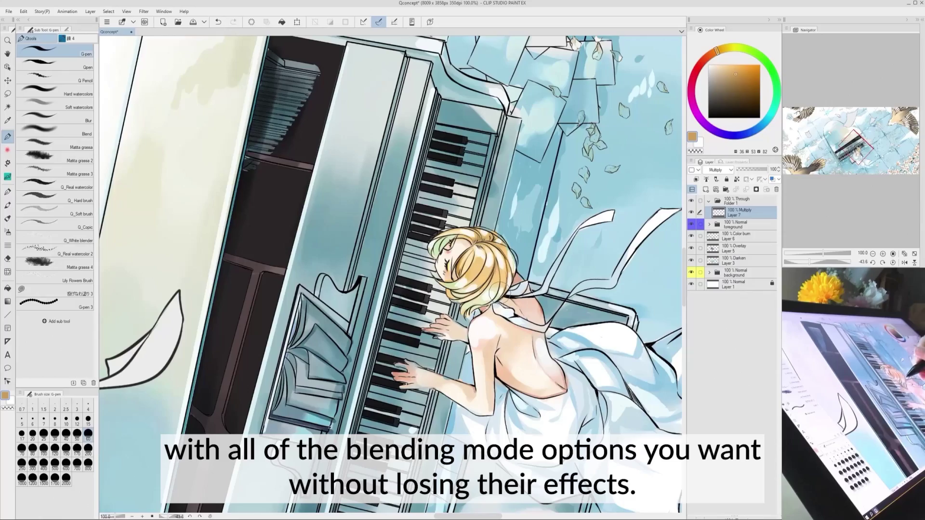
pyautogui.hotkey('ctrl', 'z')
pyautogui.press('[')
pyautogui.moveTo(515, 260)
pyautogui.mouseDown()
pyautogui.moveTo(511, 288)
pyautogui.moveTo(496, 293)
pyautogui.mouseUp()
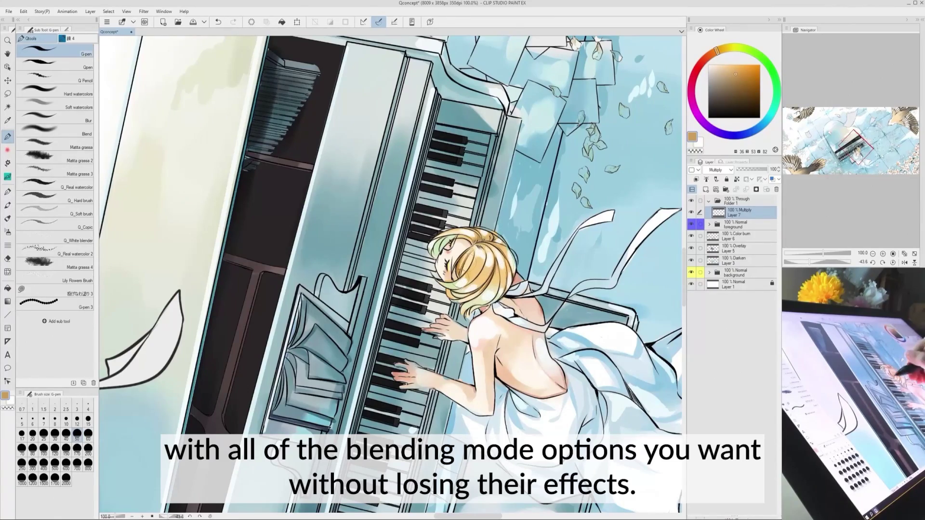
# Paint G-pen shadow strokes on the woman's back, arm and dress on the Multiply layer
pyautogui.moveTo(169, 517); pyautogui.dragTo(175, 517)
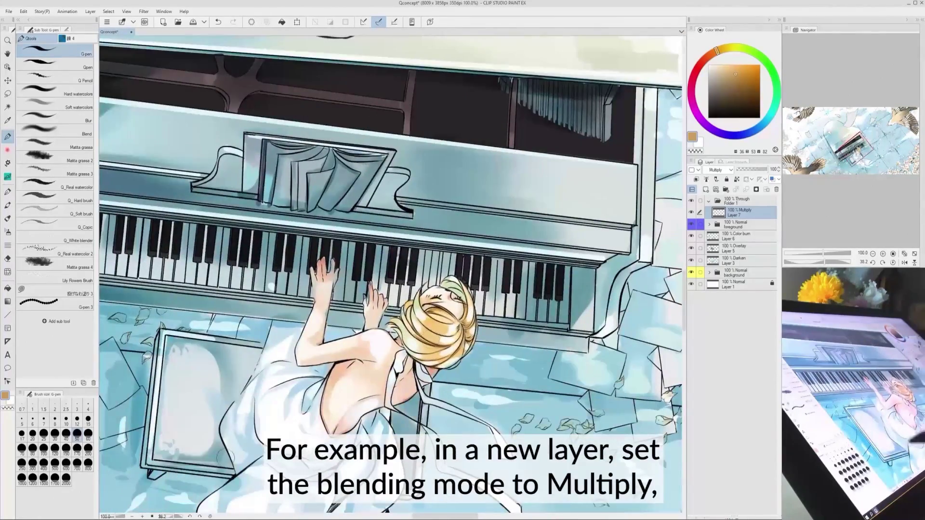
pyautogui.moveTo(225, 458); pyautogui.dragTo(254, 409)
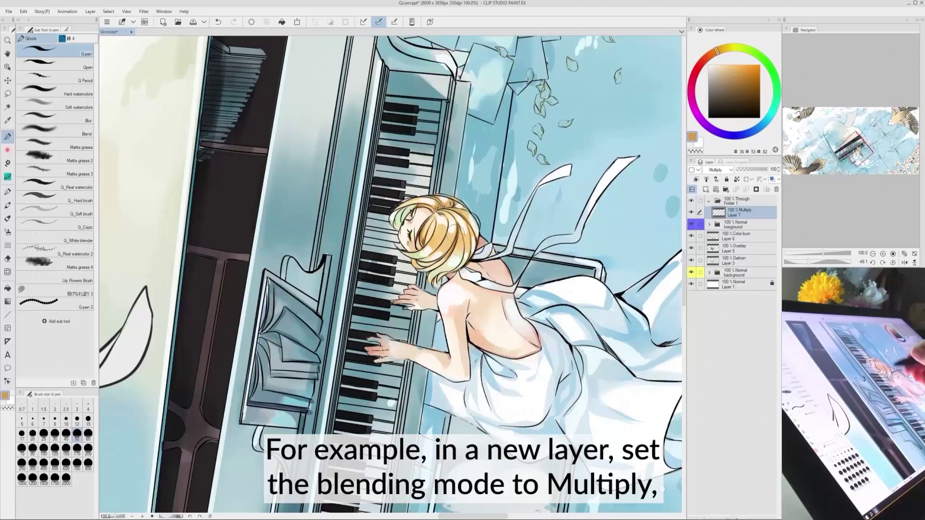
pyautogui.click(211, 516)
pyautogui.moveTo(492, 299); pyautogui.dragTo(489, 311)
pyautogui.moveTo(470, 354)
pyautogui.mouseDown()
pyautogui.moveTo(474, 337)
pyautogui.moveTo(460, 354)
pyautogui.moveTo(458, 334)
pyautogui.mouseUp()
pyautogui.keyDown('alt'); pyautogui.click(482, 333); pyautogui.keyUp('alt')
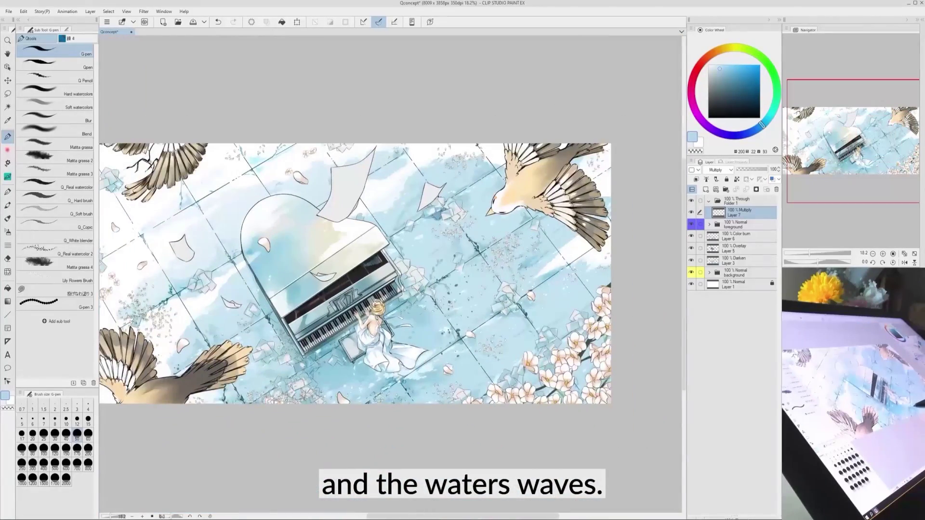
# Paint pale blue shadow strokes with a larger G-pen on the water waves around the piano and woman
pyautogui.click(141, 517)
pyautogui.moveTo(429, 415); pyautogui.dragTo(429, 406)
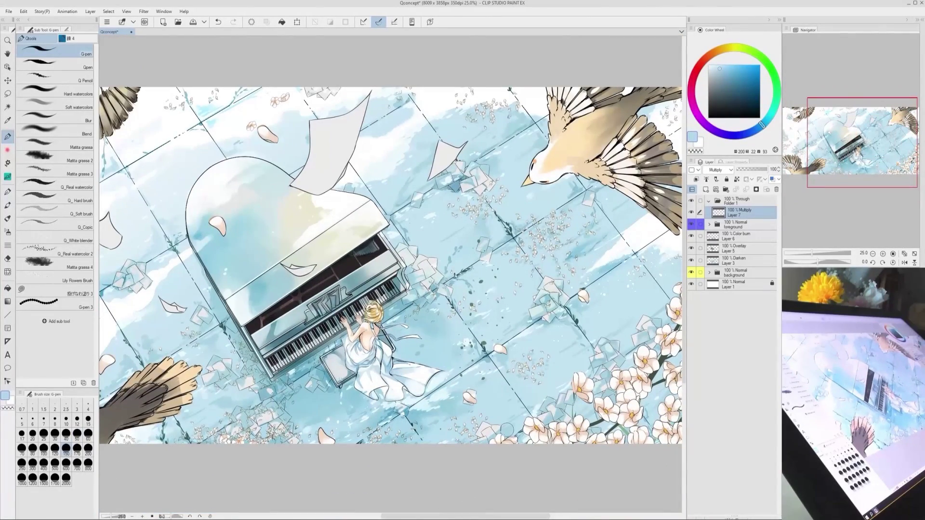
pyautogui.moveTo(540, 367); pyautogui.dragTo(526, 372)
pyautogui.moveTo(613, 271); pyautogui.dragTo(607, 278)
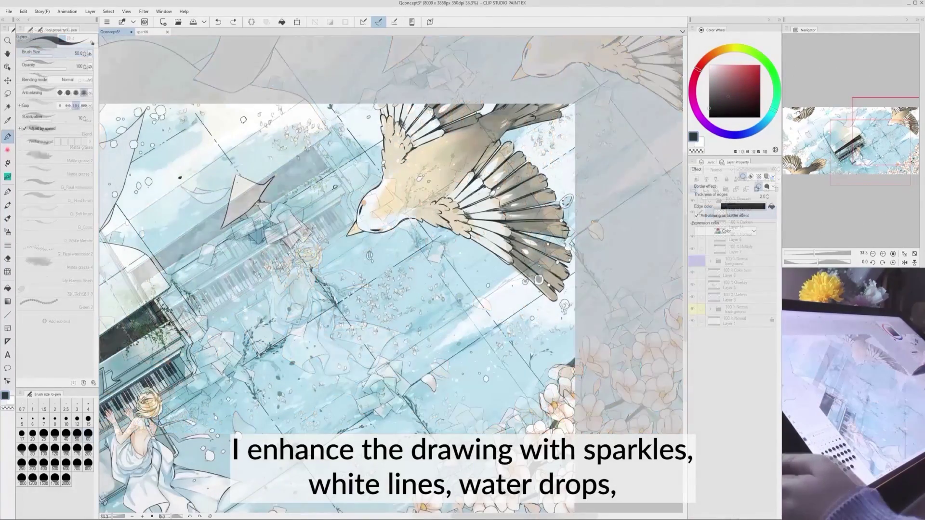
# Draw a small water drop near the woman's dress with the G-pen and undo the last stroke
pyautogui.keyDown('alt'); pyautogui.click(486, 379); pyautogui.keyUp('alt')
pyautogui.moveTo(484, 376); pyautogui.dragTo(489, 377)
pyautogui.keyDown('alt'); pyautogui.click(486, 381); pyautogui.keyUp('alt')
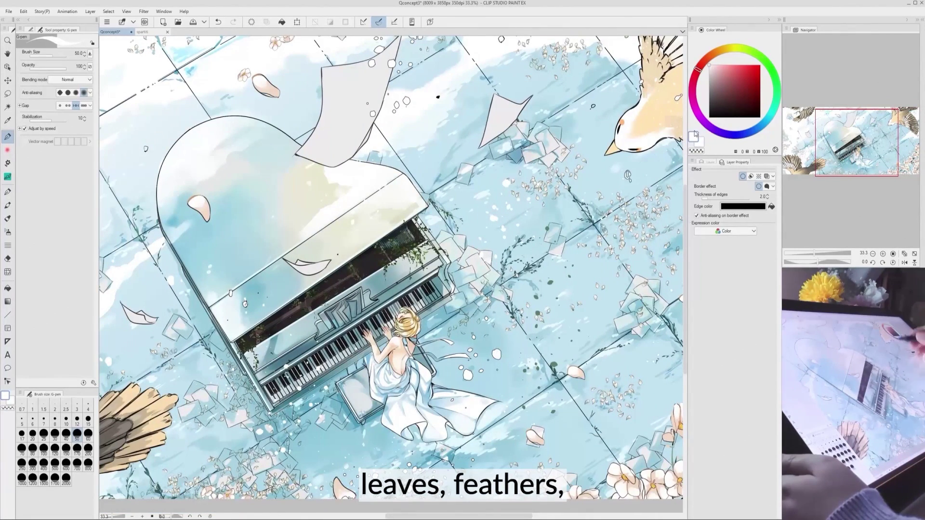
pyautogui.hotkey('ctrl', 'z')
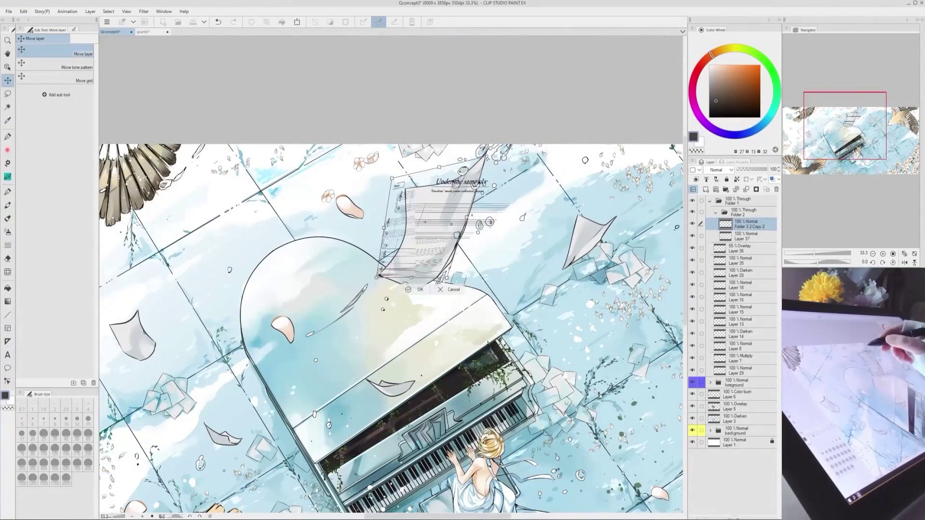
# Distort the music score by its corners to fit the large flying paper sheet above the piano lid
pyautogui.moveTo(376, 277); pyautogui.dragTo(377, 285)
pyautogui.moveTo(486, 156); pyautogui.dragTo(492, 177)
pyautogui.moveTo(447, 277); pyautogui.dragTo(461, 266)
pyautogui.moveTo(410, 195); pyautogui.dragTo(391, 197)
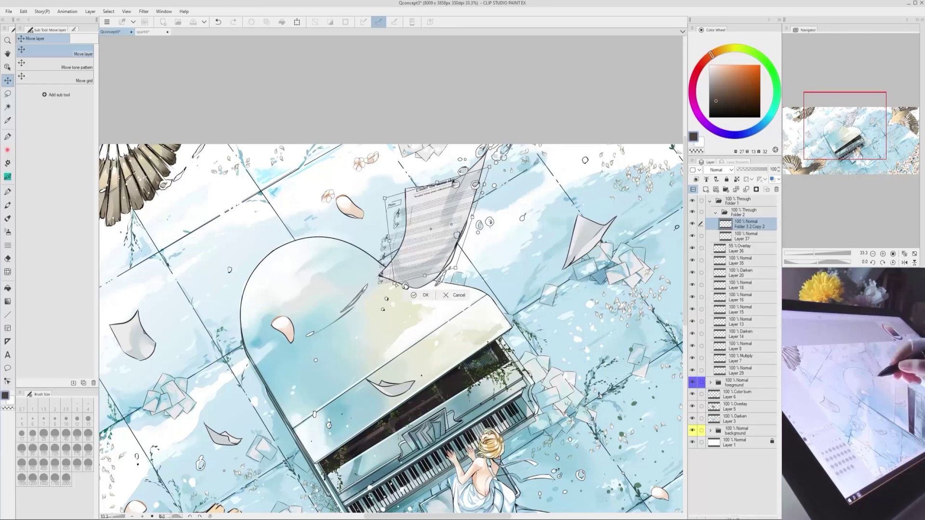
pyautogui.moveTo(377, 284); pyautogui.dragTo(401, 280)
pyautogui.moveTo(491, 177); pyautogui.dragTo(497, 167)
pyautogui.moveTo(402, 281); pyautogui.dragTo(398, 294)
pyautogui.moveTo(462, 266); pyautogui.dragTo(464, 269)
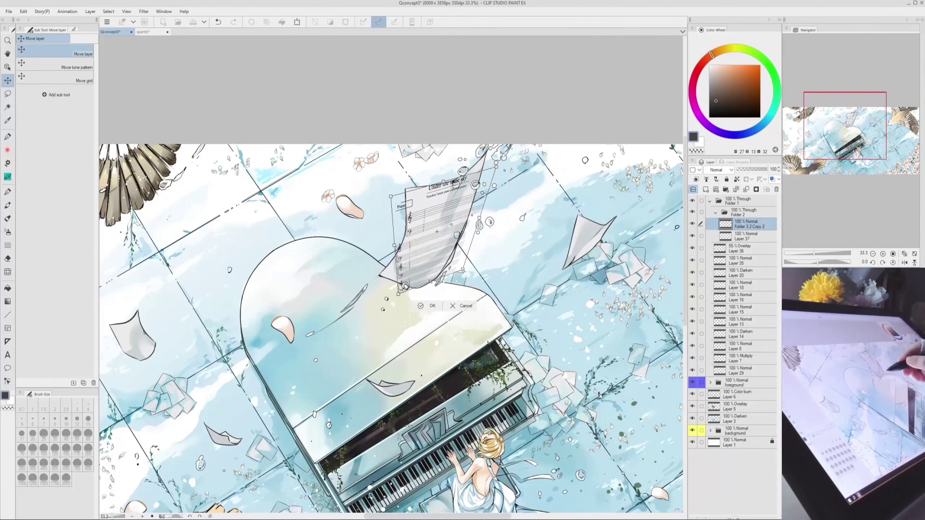
pyautogui.moveTo(444, 182); pyautogui.dragTo(444, 189)
pyautogui.click(429, 306)
# Bend the music score with a mesh transformation to follow the curve of the large flying sheet
pyautogui.click(23, 11)
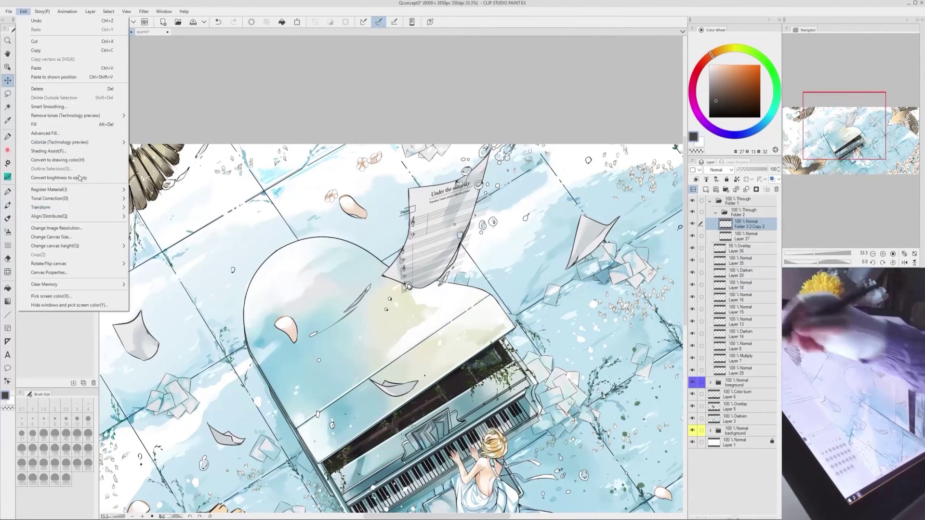
pyautogui.moveTo(77, 206)
pyautogui.click(166, 298)
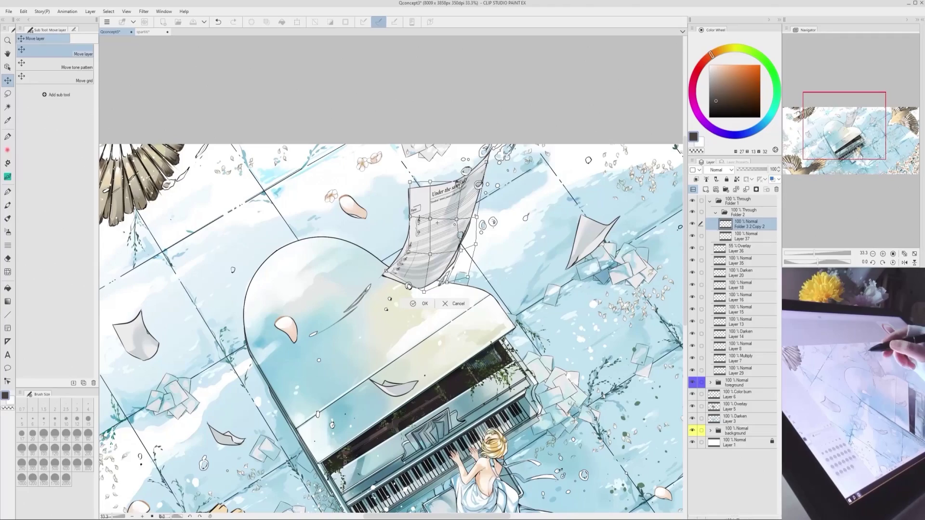
pyautogui.moveTo(459, 187); pyautogui.dragTo(431, 188)
pyautogui.moveTo(487, 162); pyautogui.dragTo(488, 161)
pyautogui.moveTo(457, 220); pyautogui.dragTo(478, 218)
pyautogui.moveTo(461, 251); pyautogui.dragTo(428, 259)
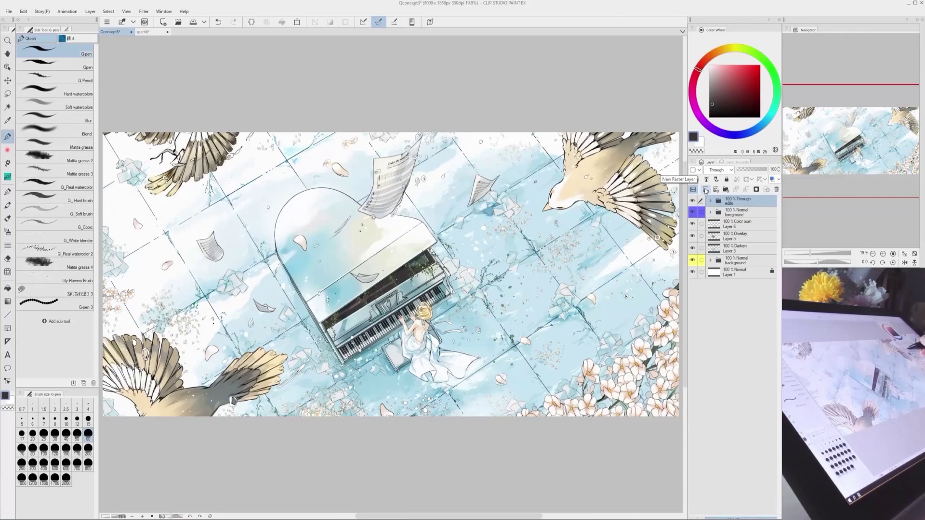
# Create a new raster layer above the edits folder and set its blending mode to Darken
pyautogui.click(706, 189)
pyautogui.click(717, 169)
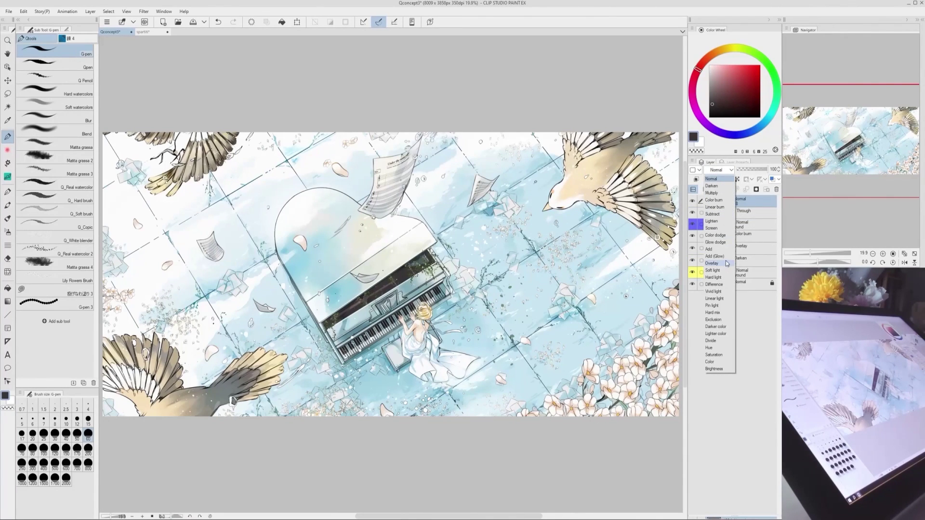
pyautogui.click(719, 186)
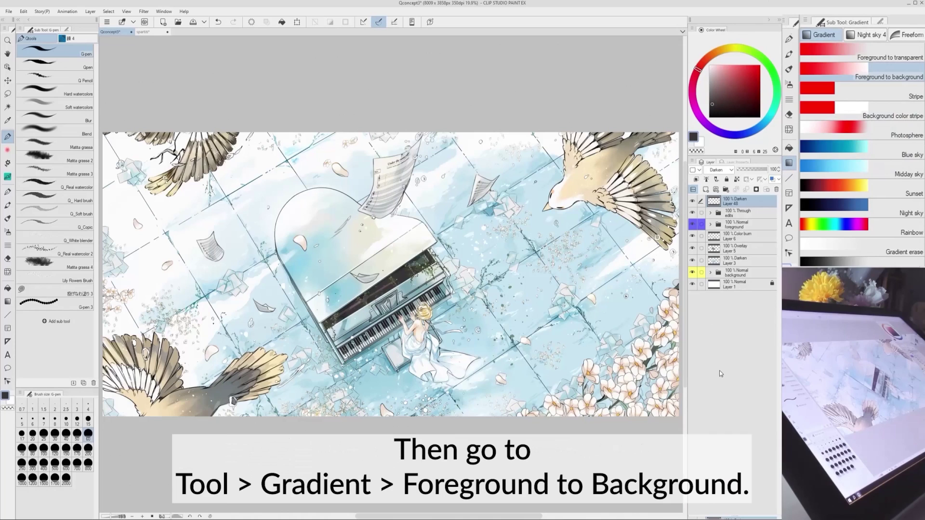
# Fill the Darken layer diagonally downward with a Foreground to background gradient, yellow (44, 39, 100) to grey (247, 2, 89), at 30% opacity
pyautogui.click(8, 302)
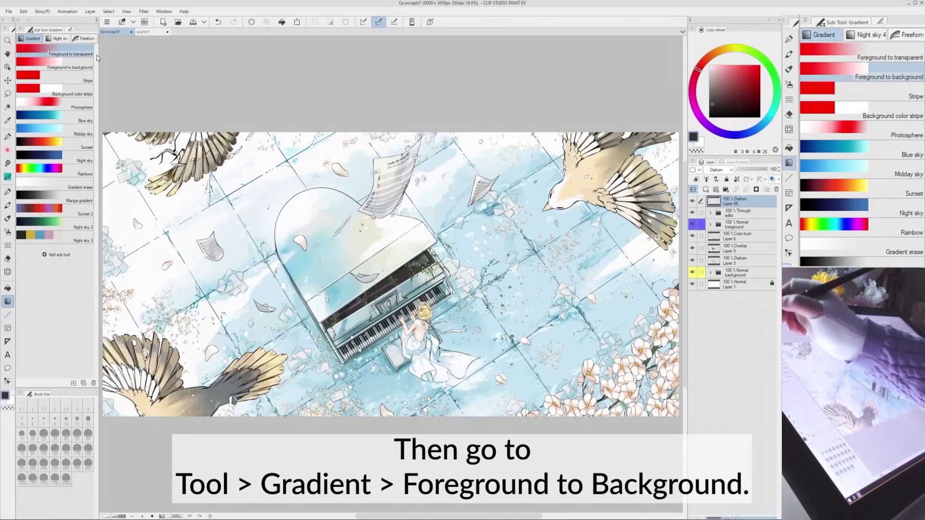
pyautogui.click(88, 67)
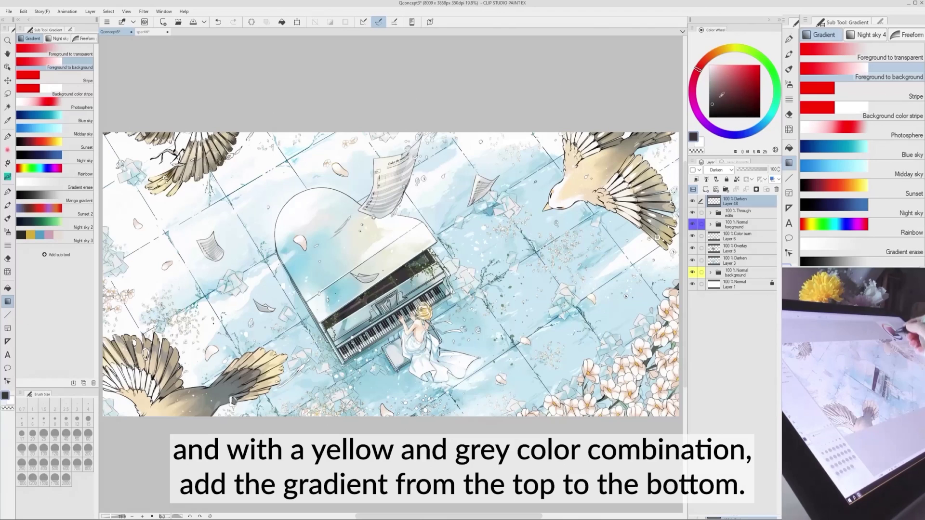
pyautogui.click(723, 50)
pyautogui.click(732, 64)
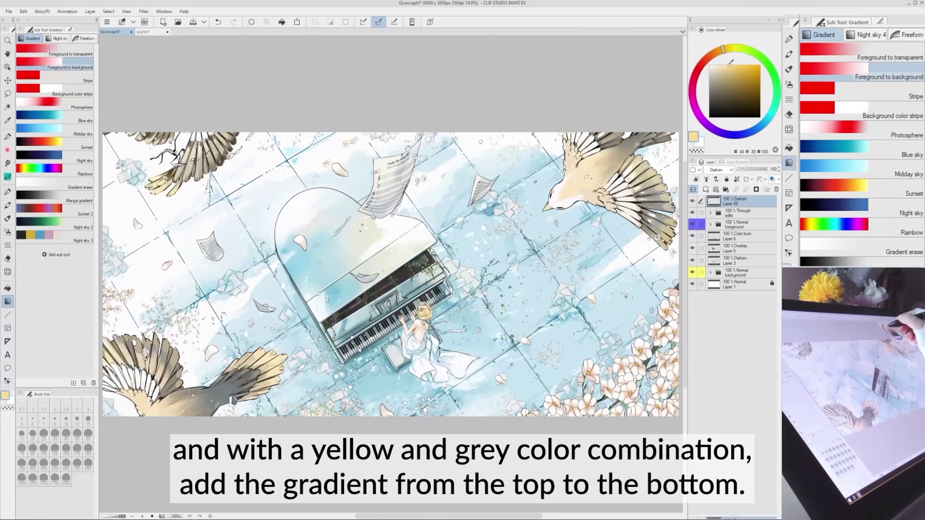
pyautogui.click(729, 134)
pyautogui.click(713, 67)
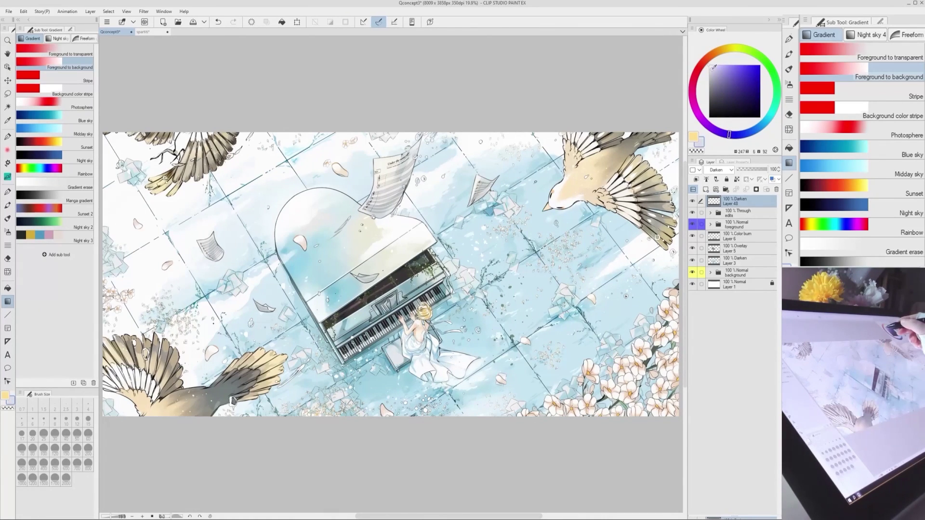
pyautogui.click(711, 66)
pyautogui.click(710, 70)
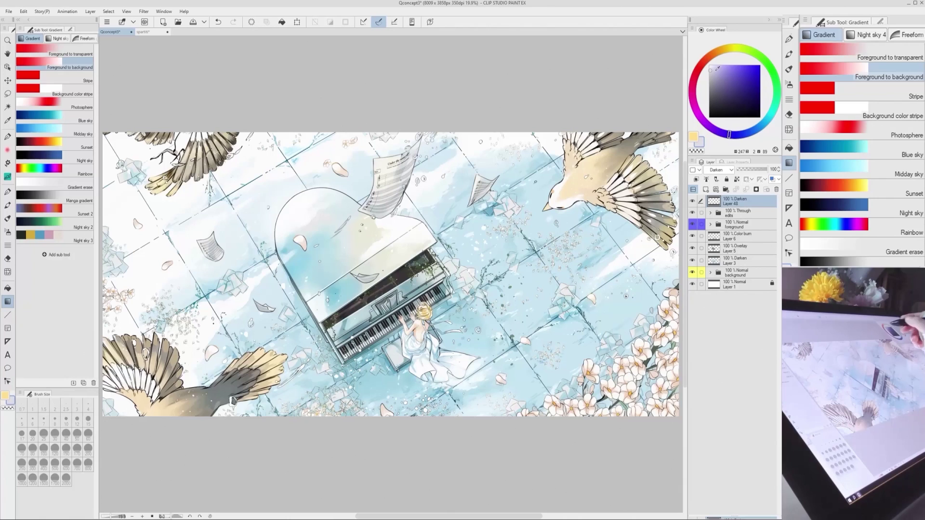
pyautogui.moveTo(228, 110); pyautogui.dragTo(442, 466)
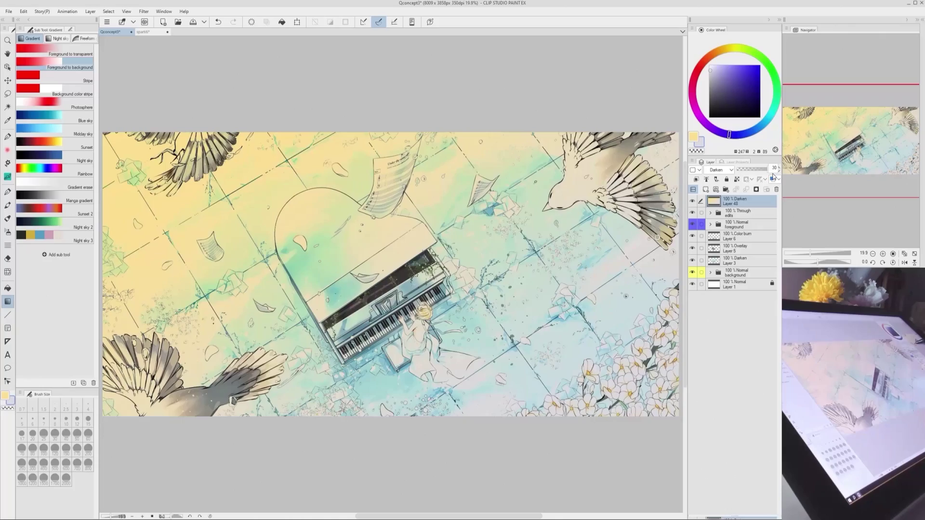
pyautogui.press('Return')
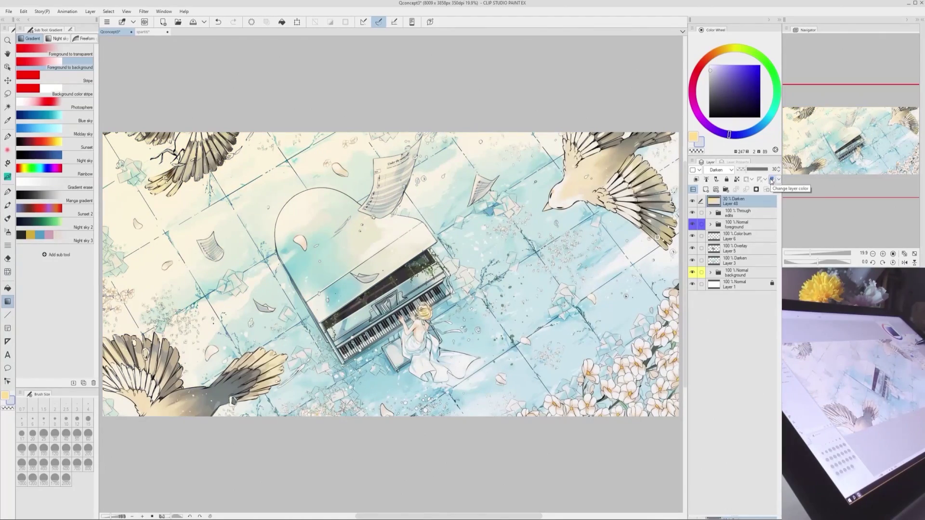